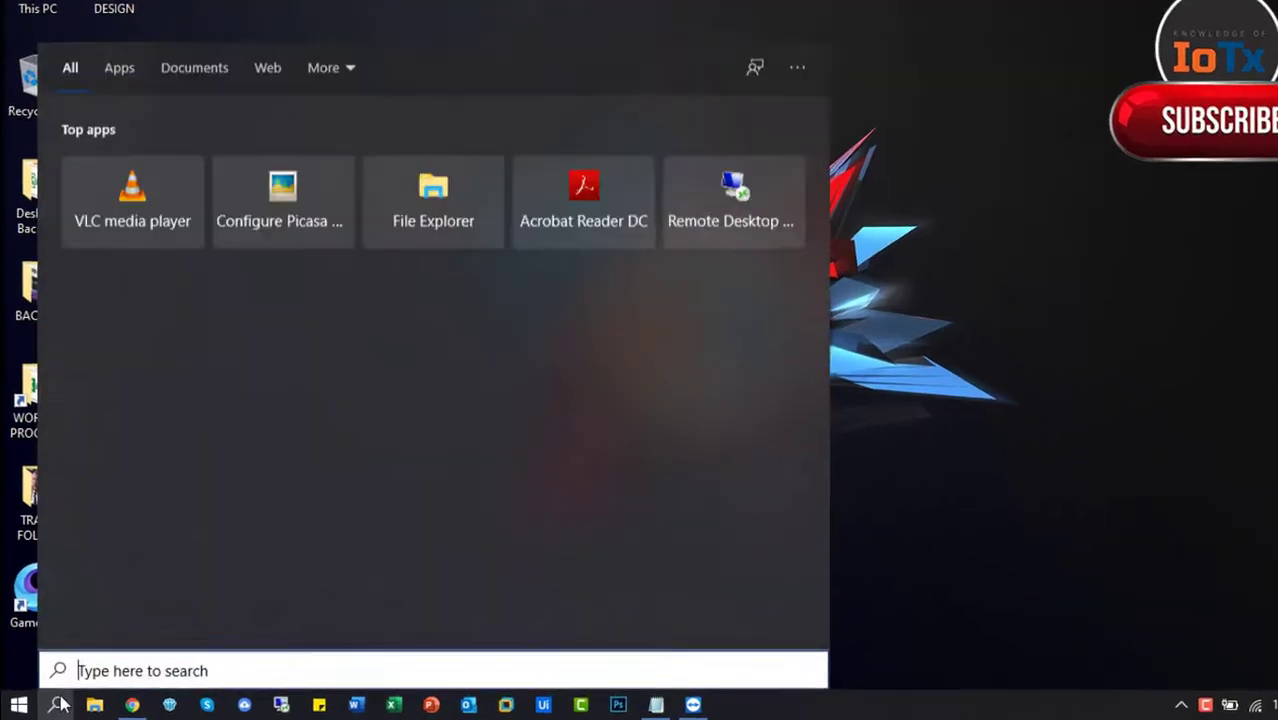
Launch AnyDesk from the Windows search and open its Security settings
{"action": "type", "text": "anydesk"}
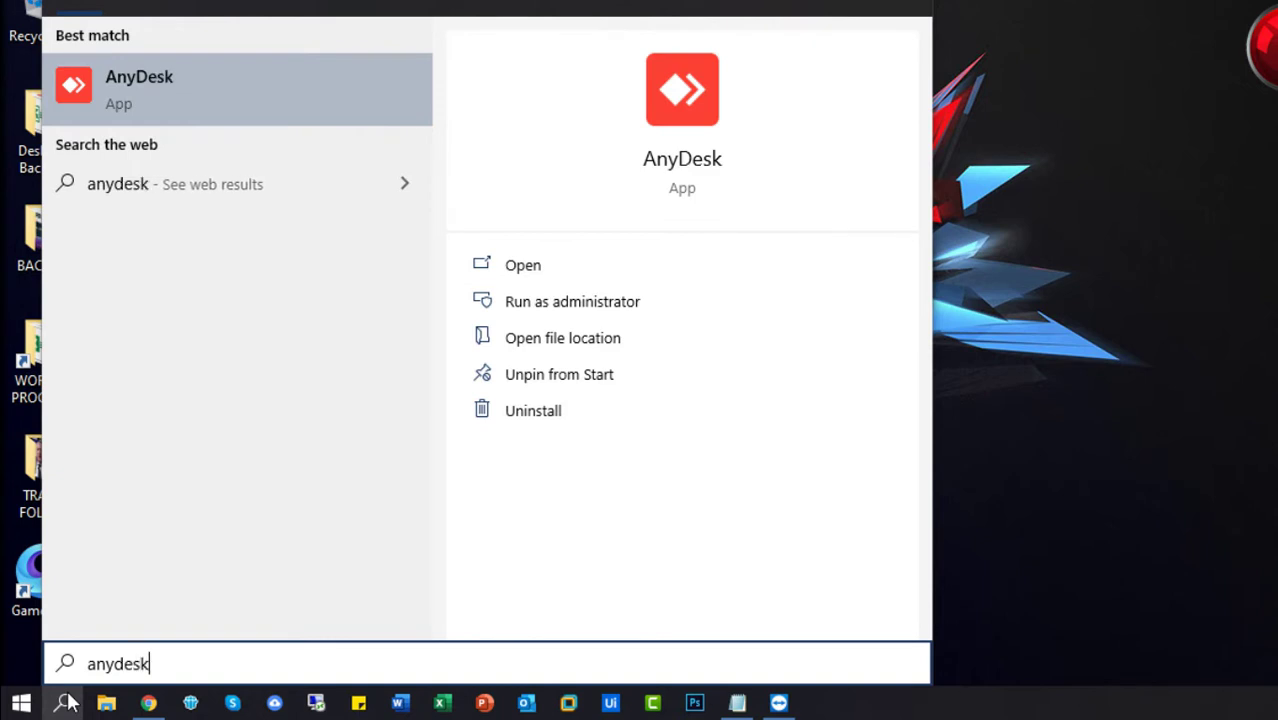
{"action": "left_click", "coordinate": [222, 108]}
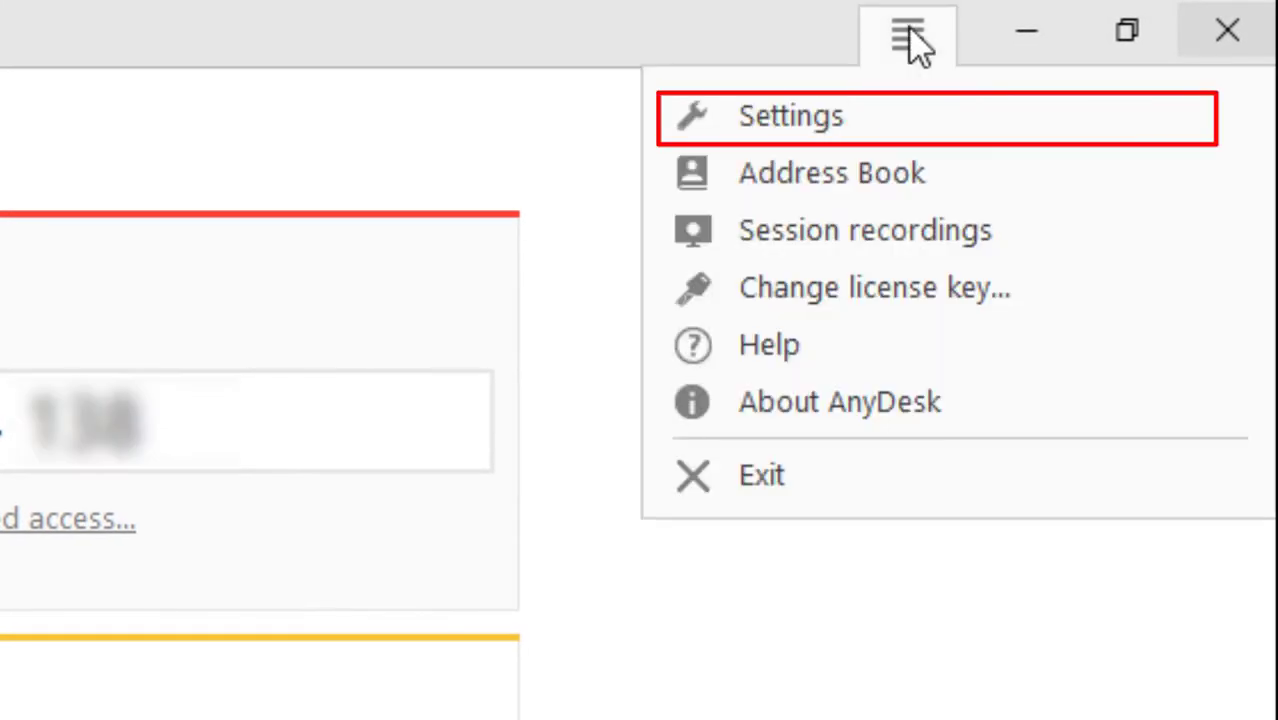
{"action": "left_click", "coordinate": [968, 136]}
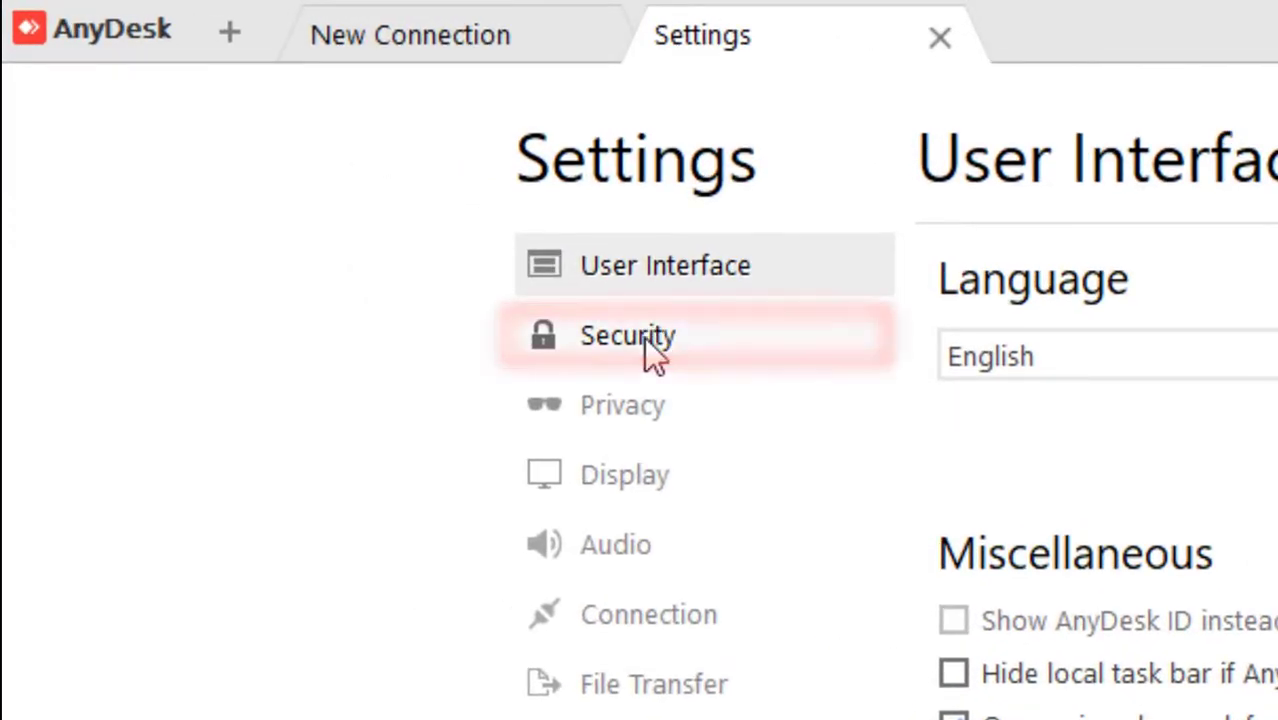
{"action": "left_click", "coordinate": [644, 337]}
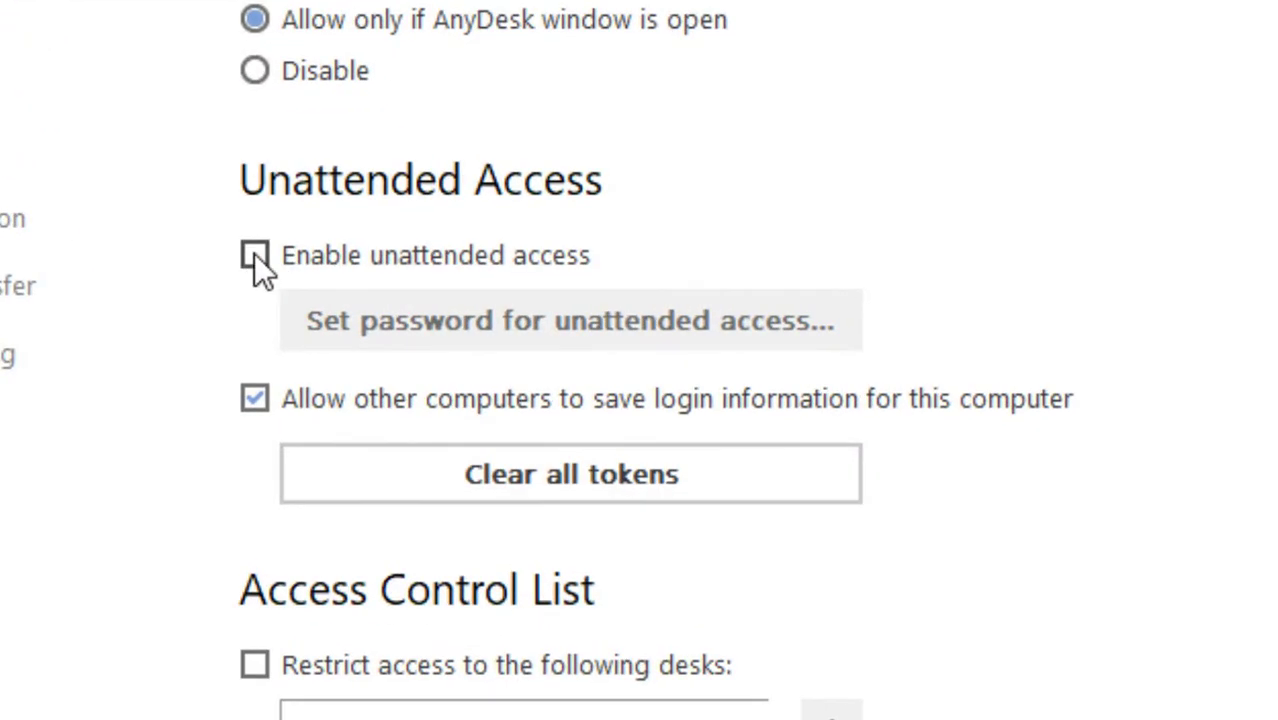
Enable unattended access, enter and confirm the unattended-access password, and apply it
{"action": "left_click", "coordinate": [255, 255]}
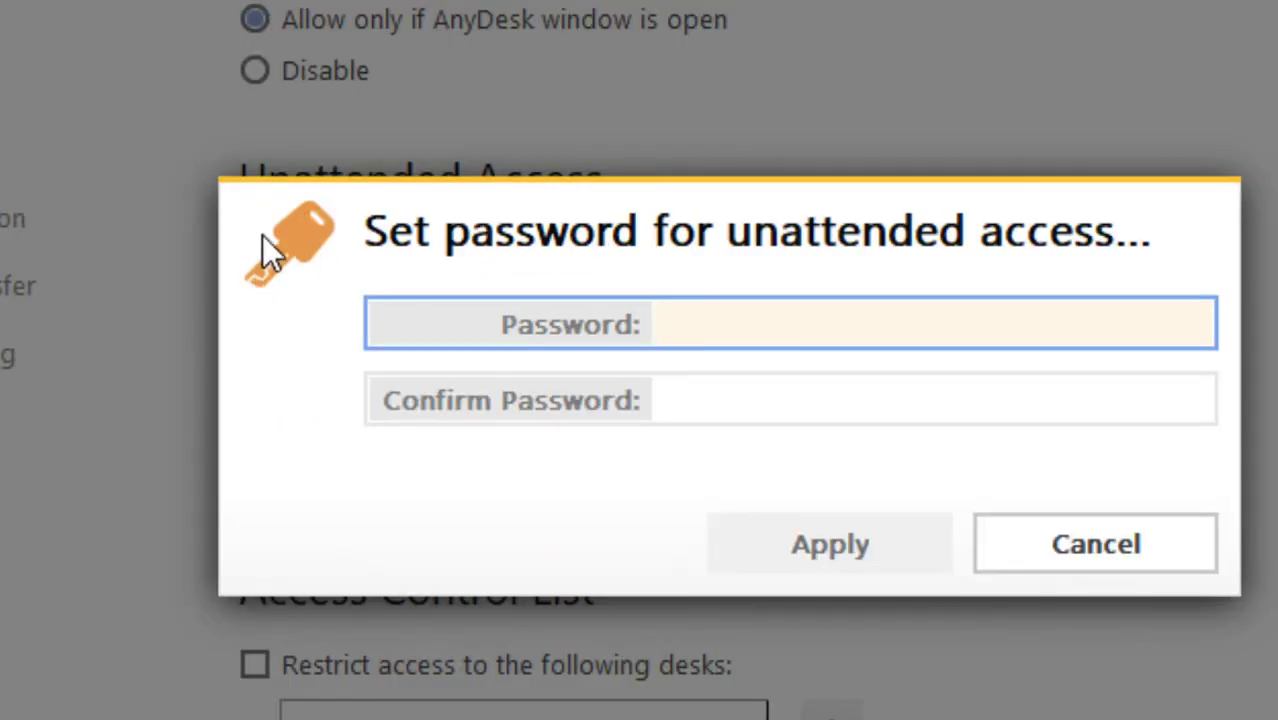
{"action": "type", "text": "••"}
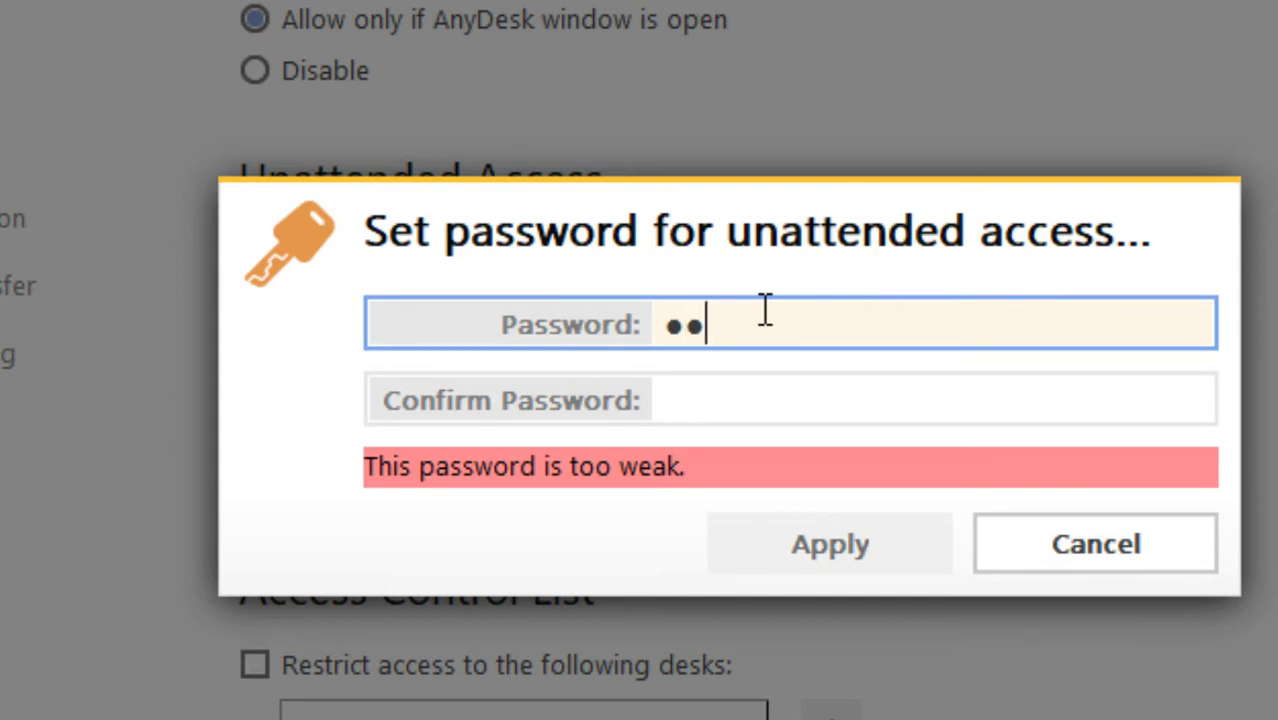
{"action": "type", "text": "••••••"}
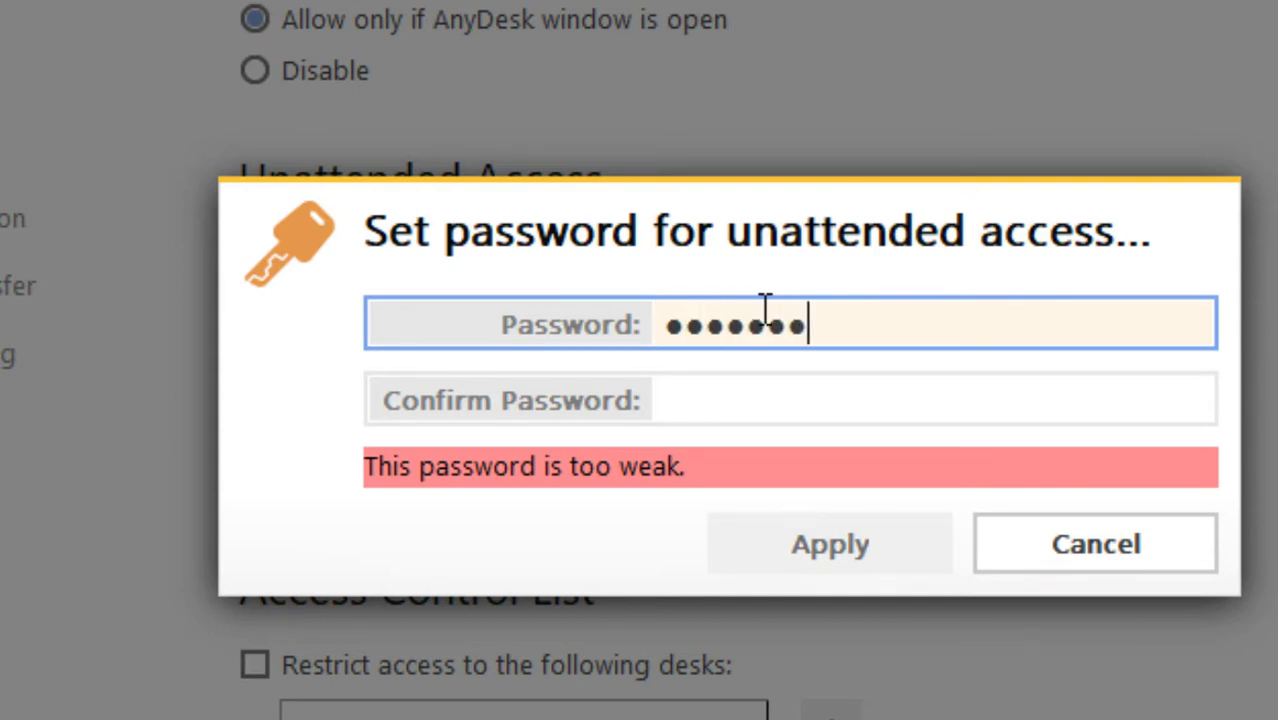
{"action": "type", "text": "•"}
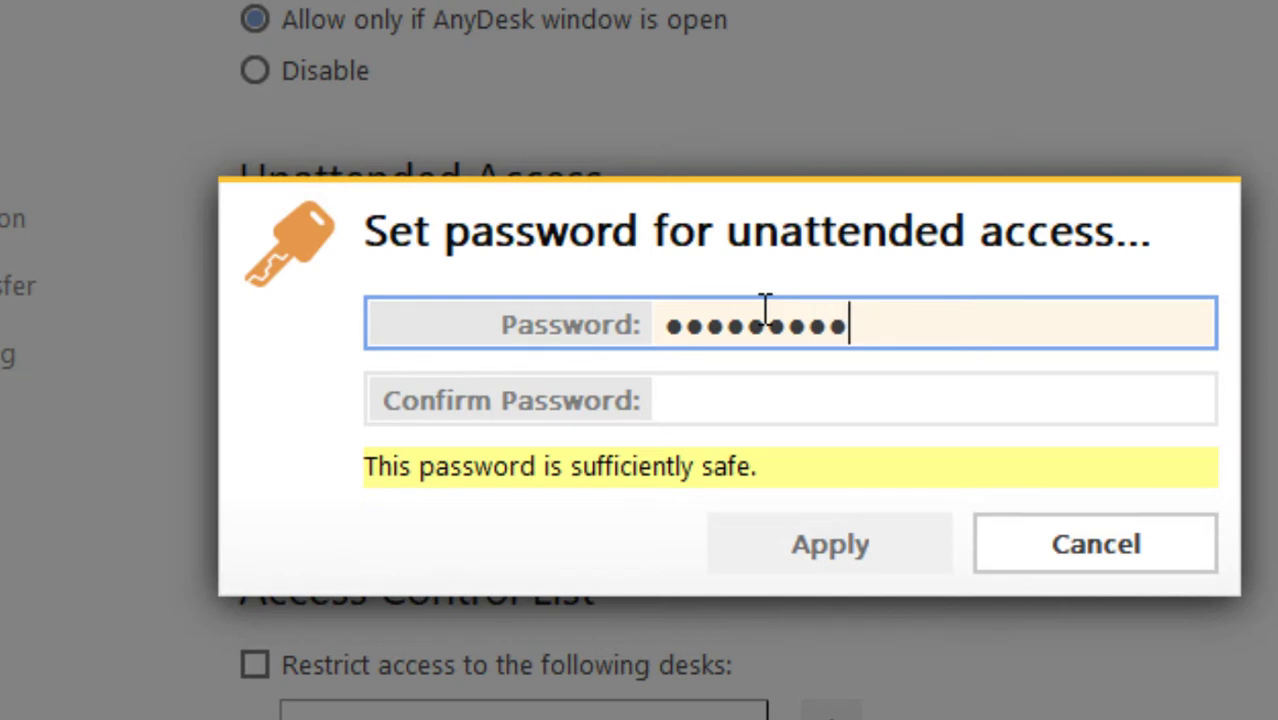
{"action": "type", "text": "•"}
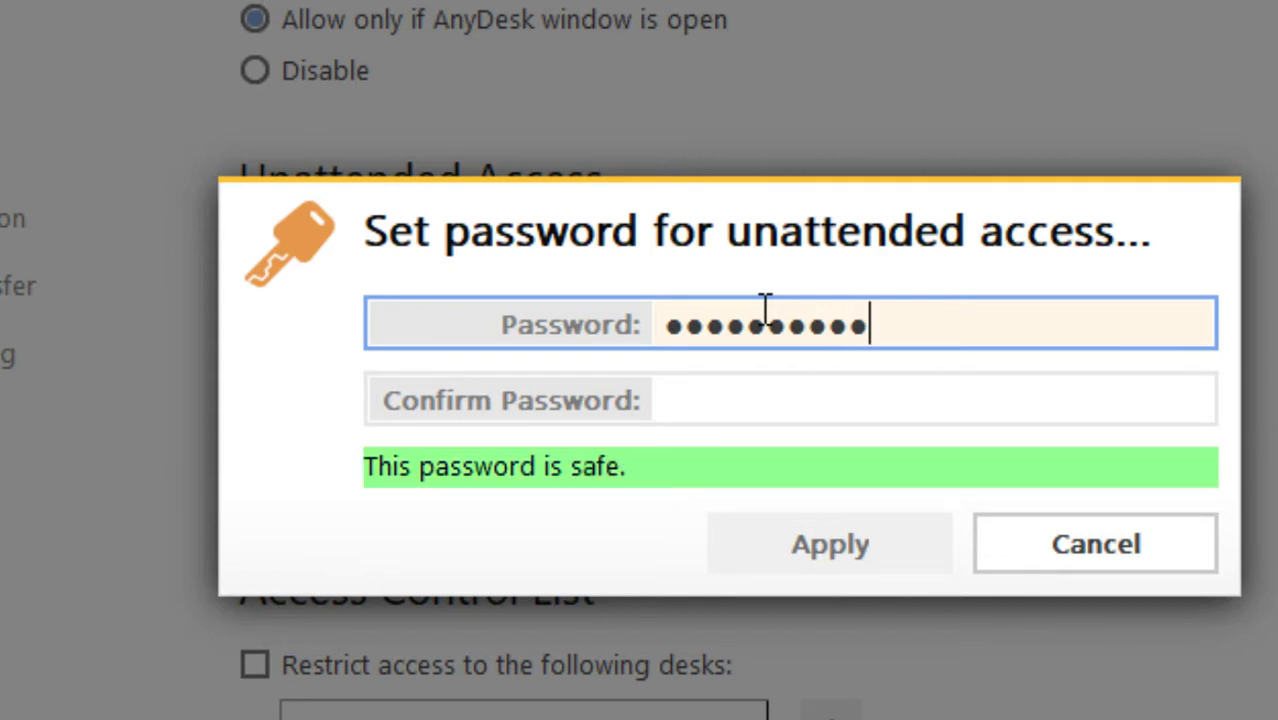
{"action": "left_click", "coordinate": [709, 396]}
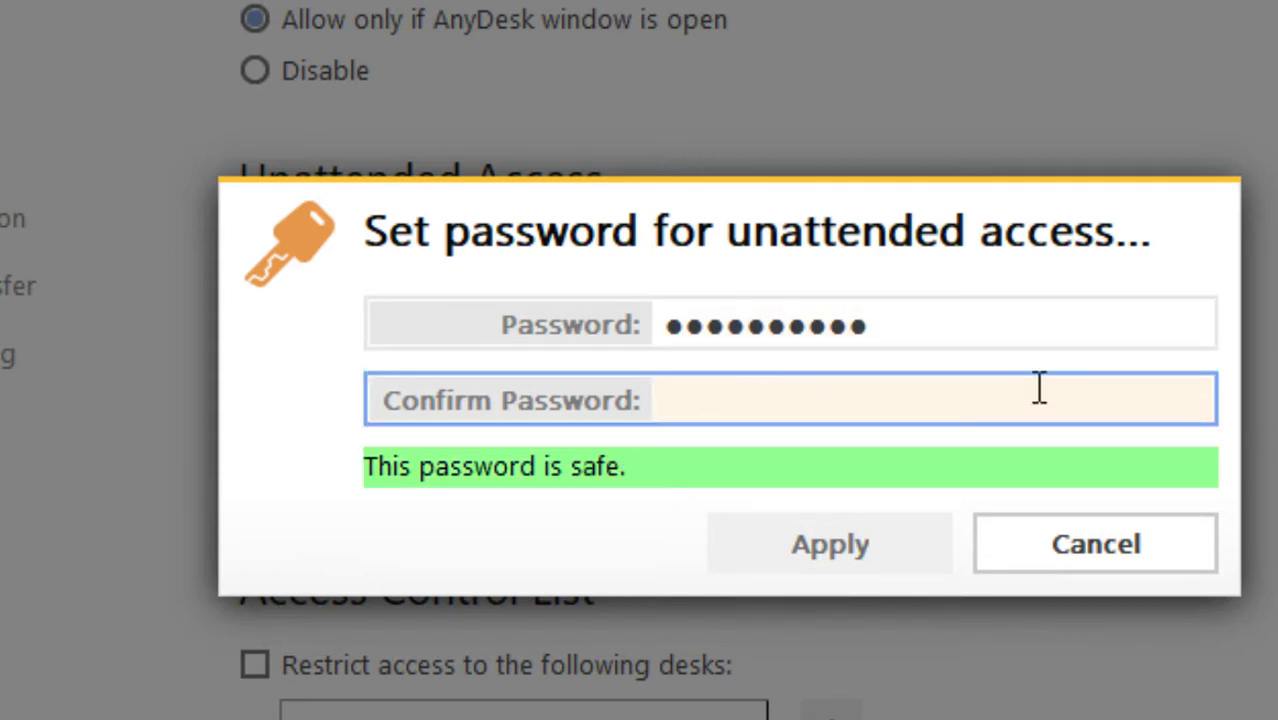
{"action": "type", "text": "•"}
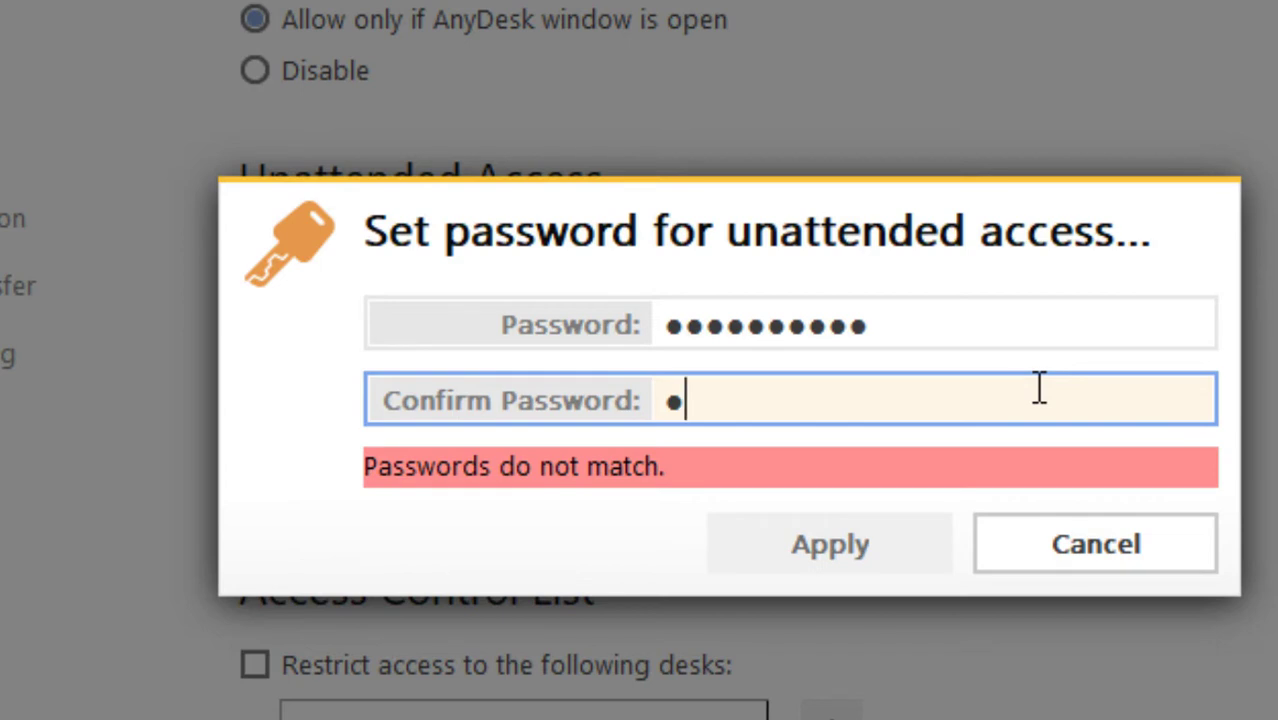
{"action": "type", "text": "•••"}
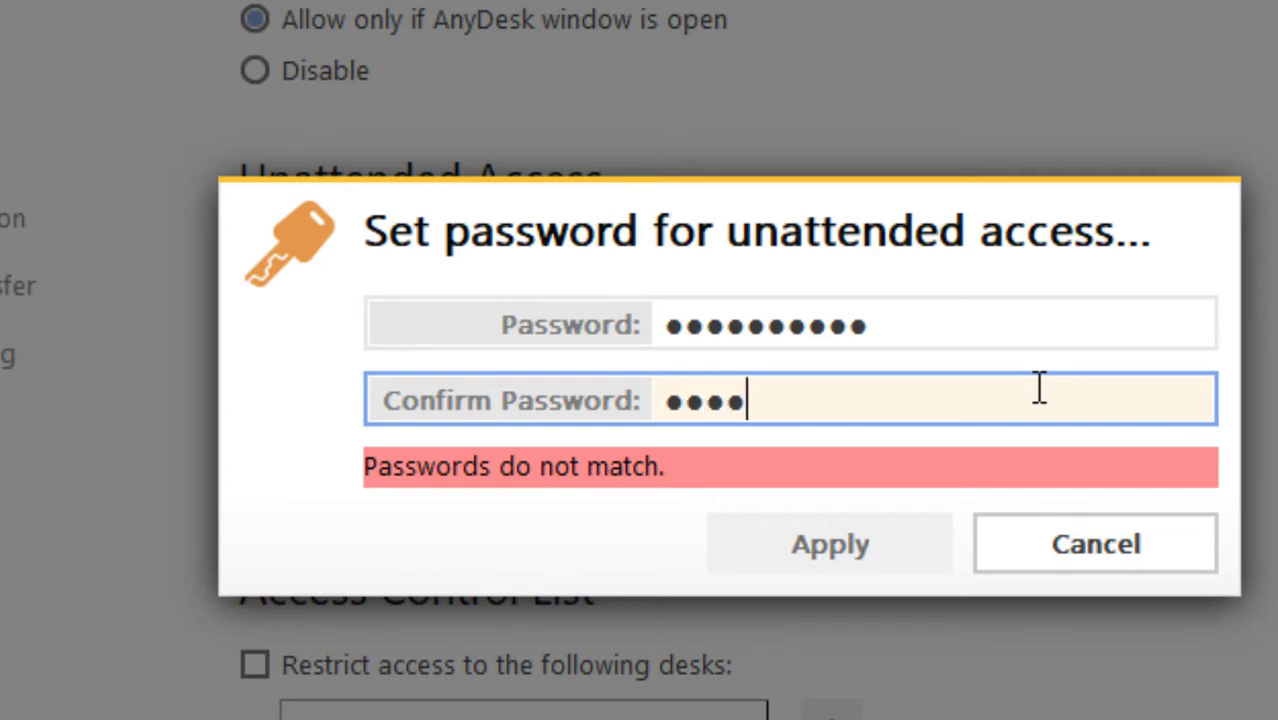
{"action": "type", "text": "••••"}
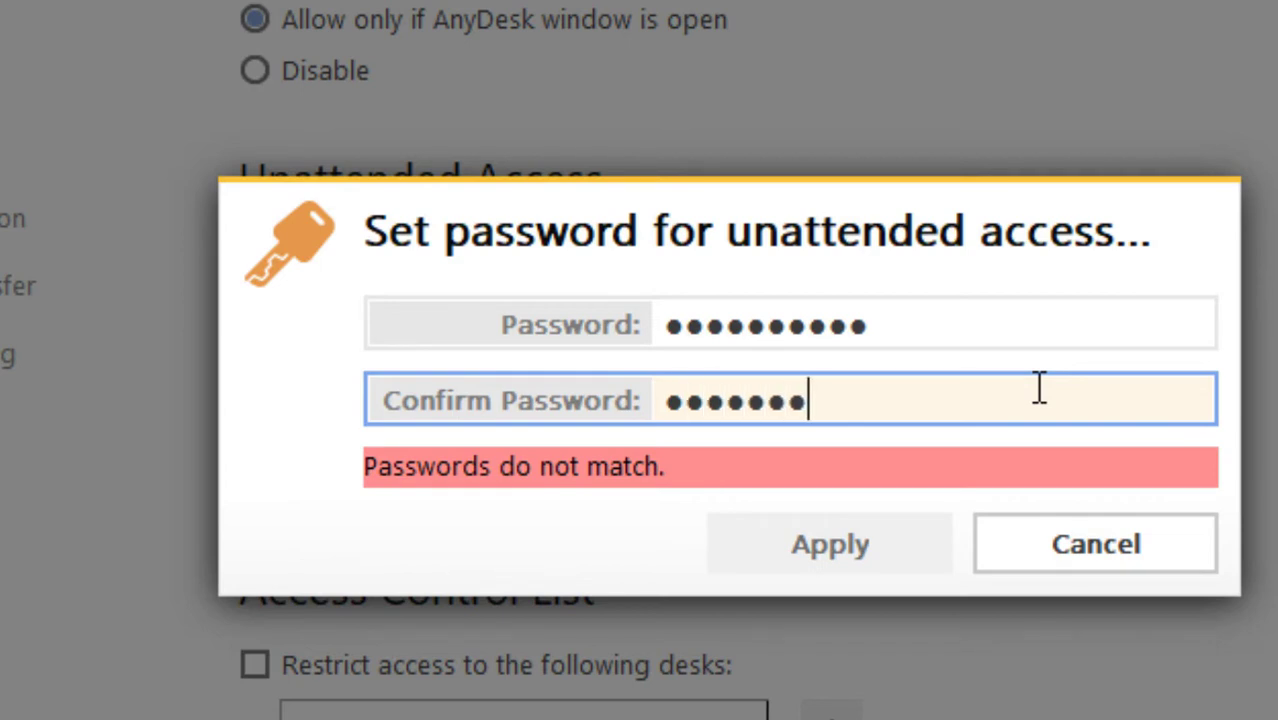
{"action": "type", "text": "••"}
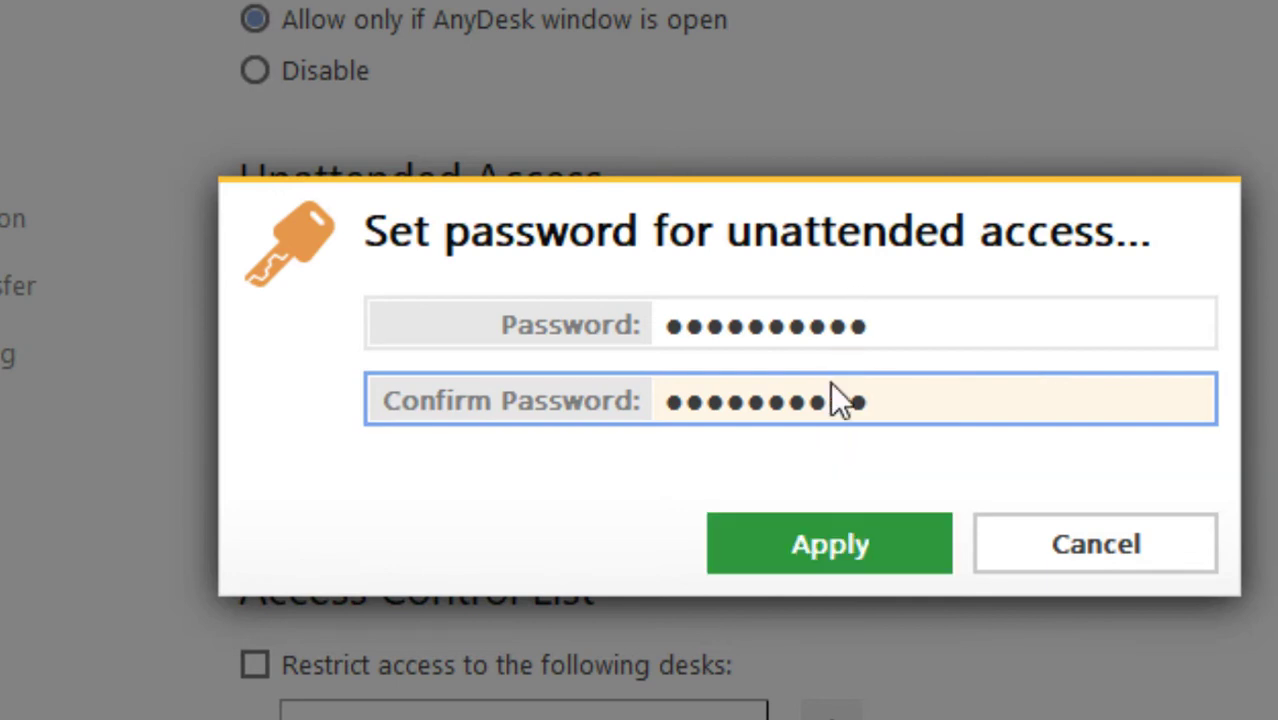
{"action": "left_click", "coordinate": [830, 547]}
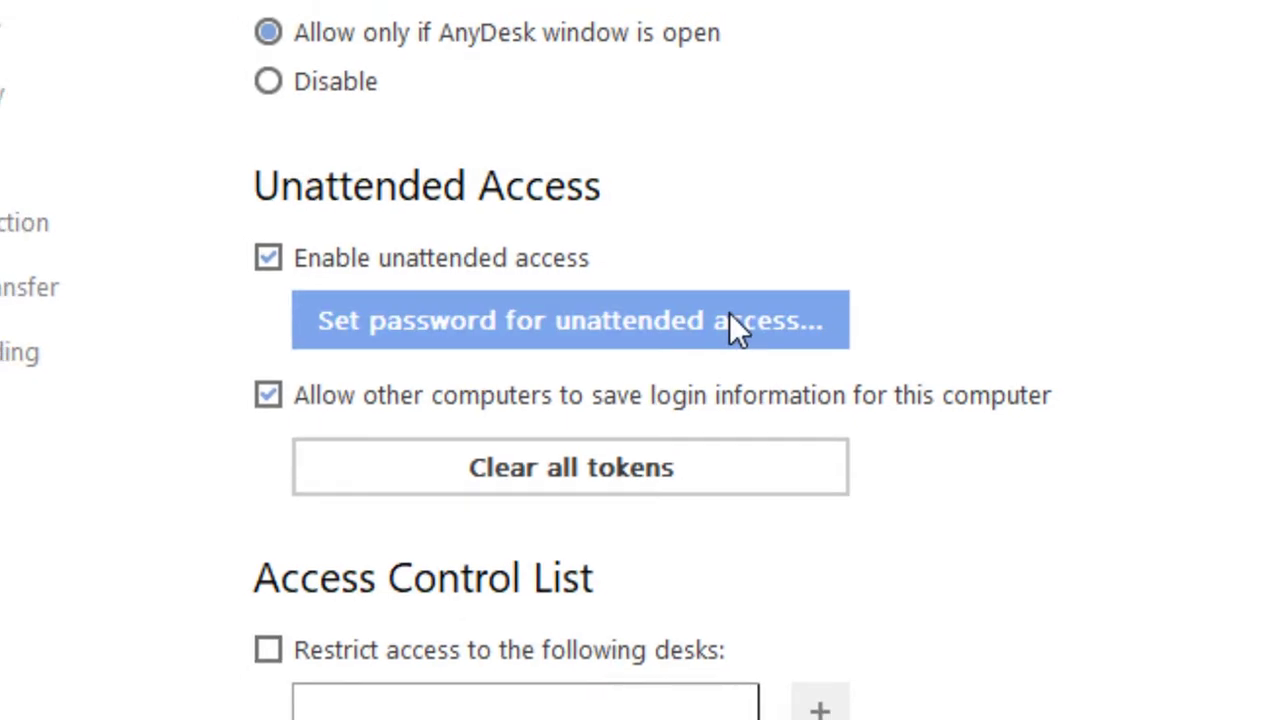
Review the standard permissions of remote users in the Security settings, then close the settings
{"action": "scroll", "coordinate": [733, 328], "scroll_direction": "down", "scroll_amount": 5}
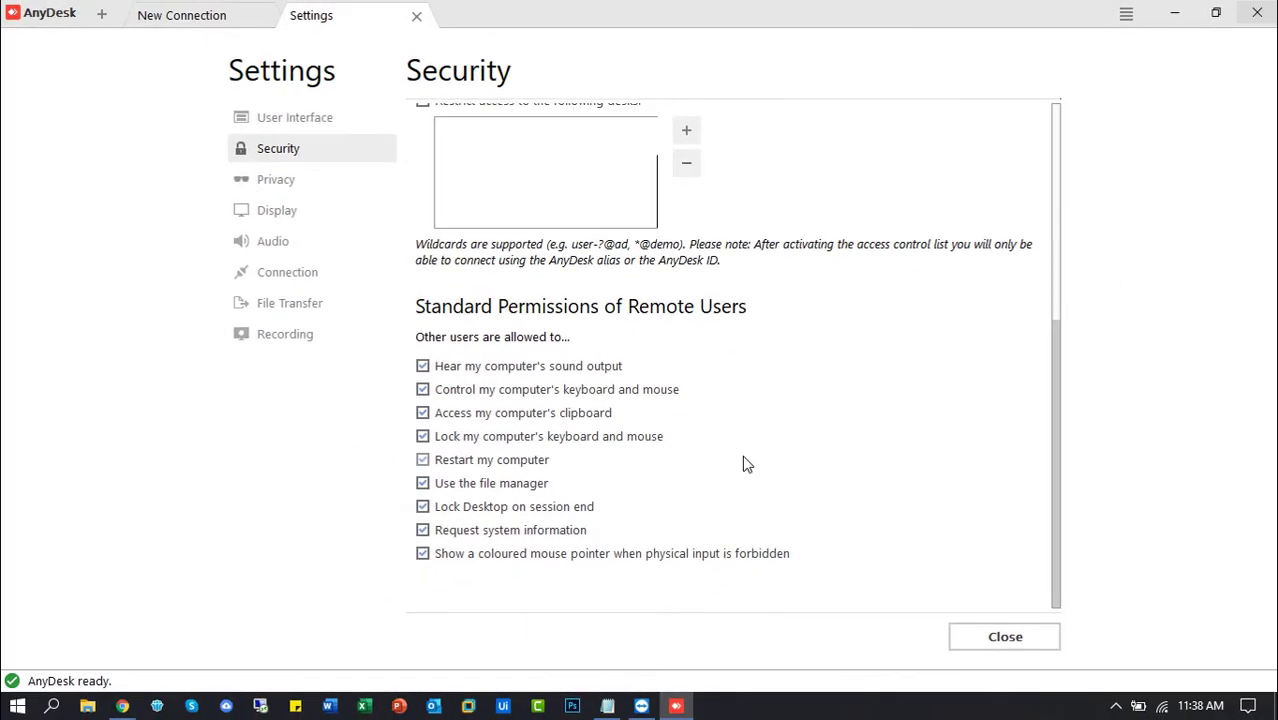
{"action": "scroll", "coordinate": [743, 462], "scroll_direction": "up", "scroll_amount": 4}
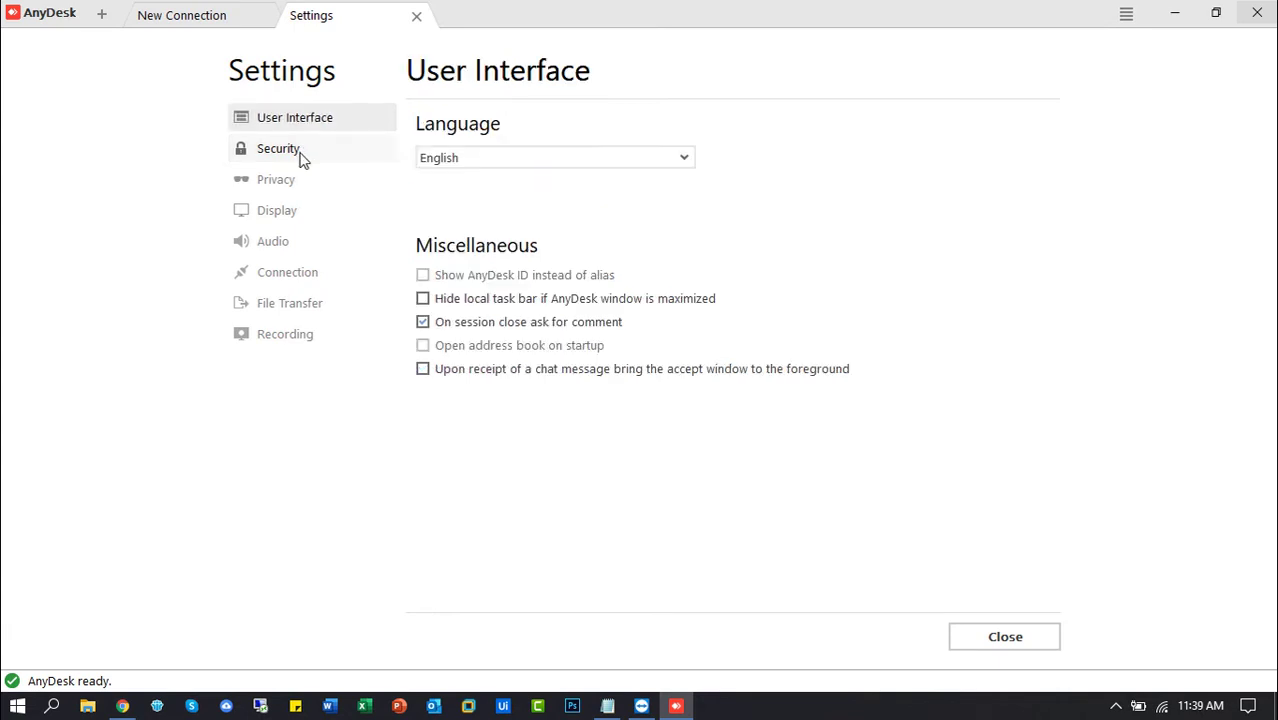
{"action": "left_click", "coordinate": [299, 152]}
{"action": "left_click", "coordinate": [417, 17]}
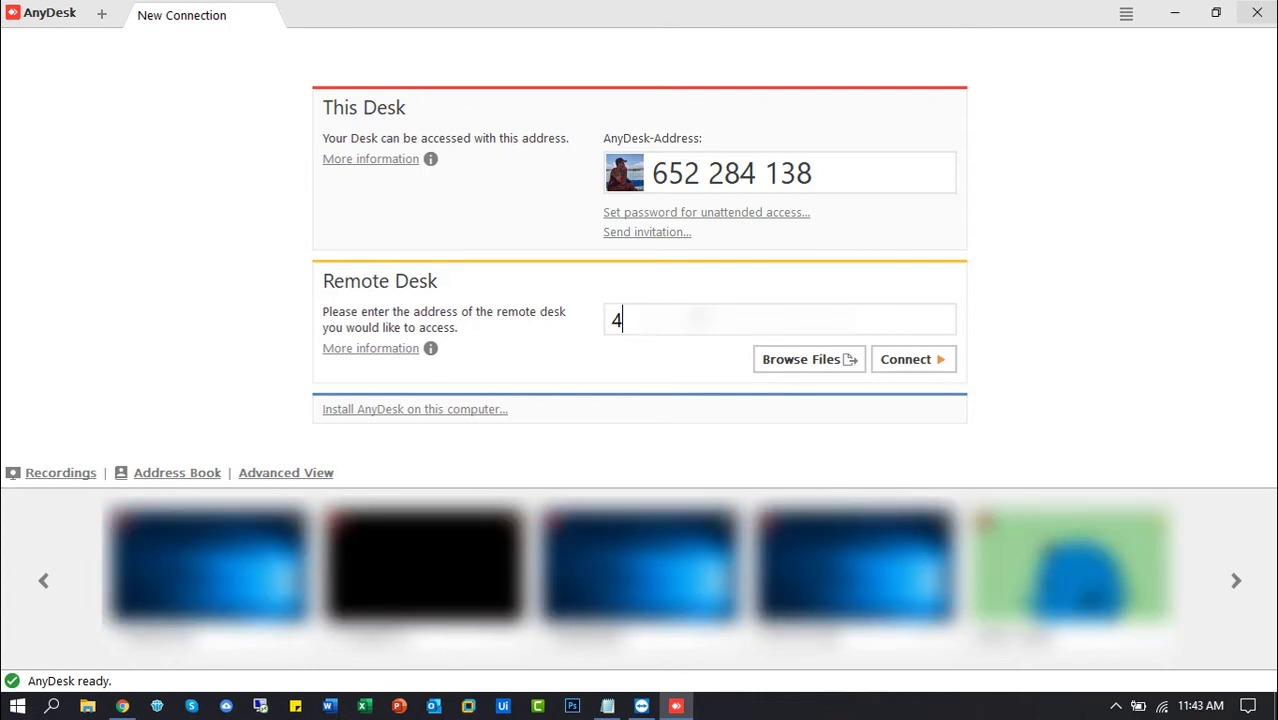
Connect to the remote desk using its AnyDesk address and authorize the session with the unattended-access password
{"action": "type", "text": "422"}
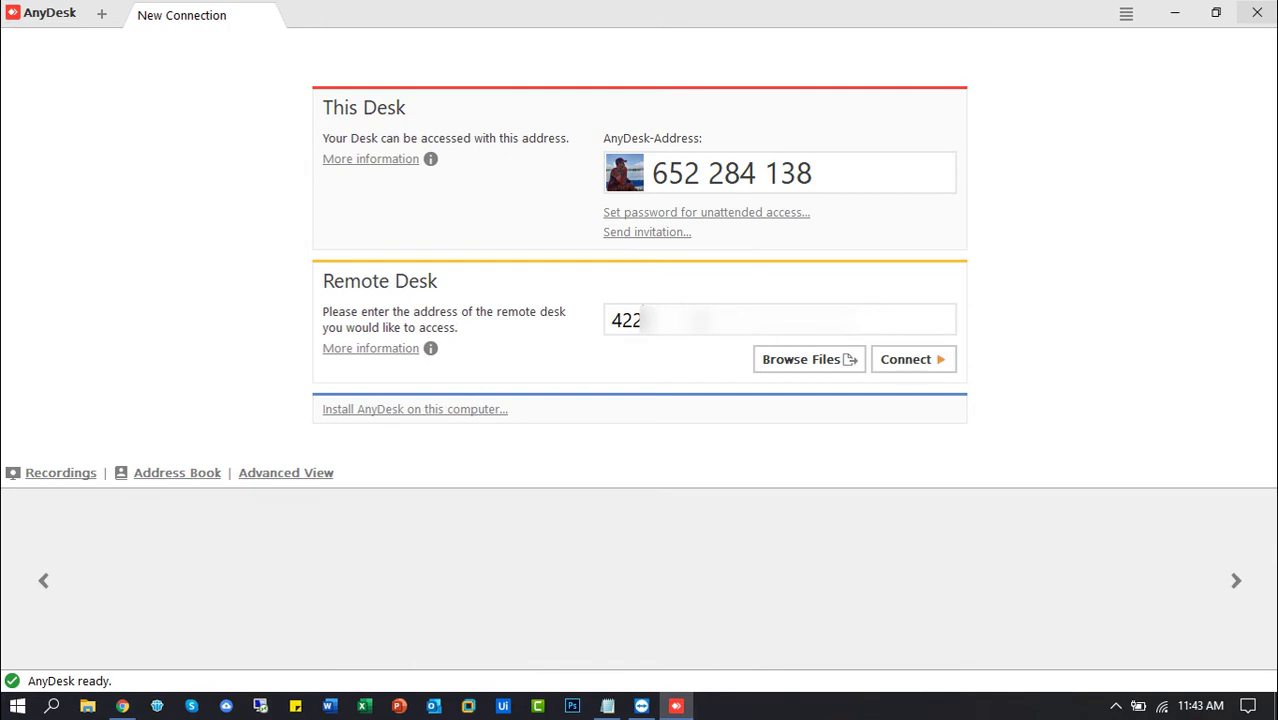
{"action": "type", "text": "000000"}
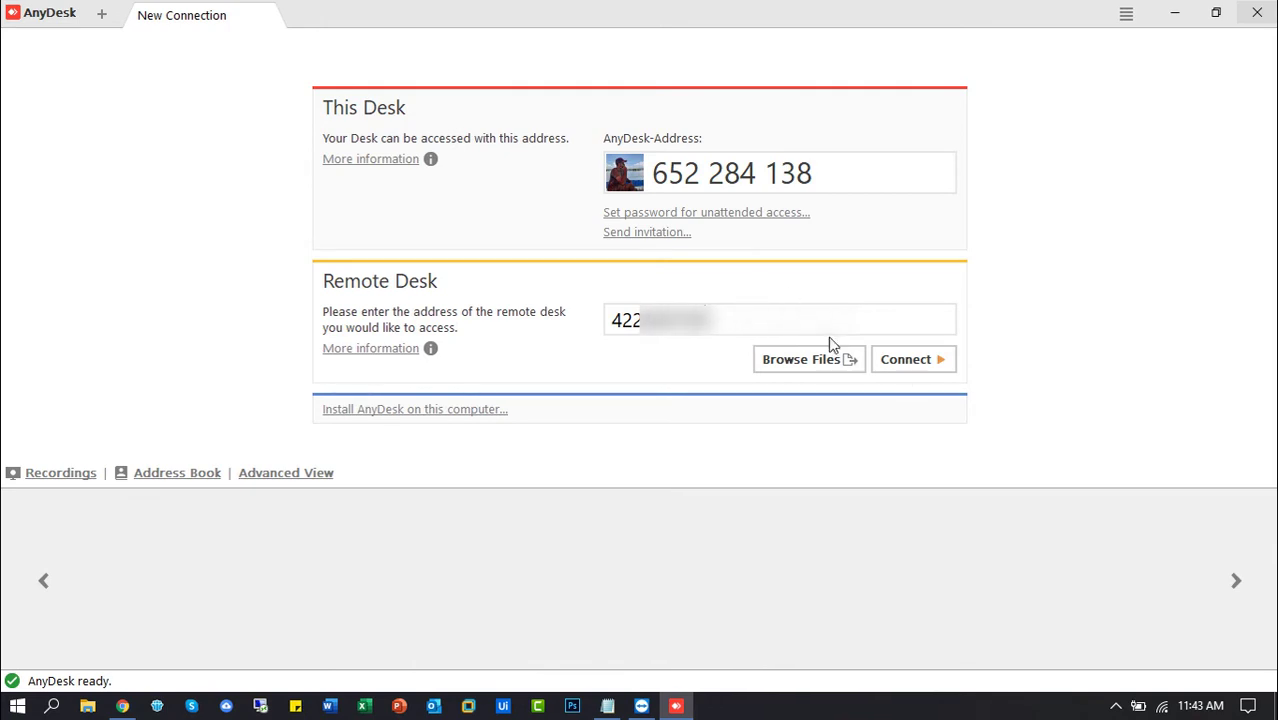
{"action": "left_click", "coordinate": [912, 362]}
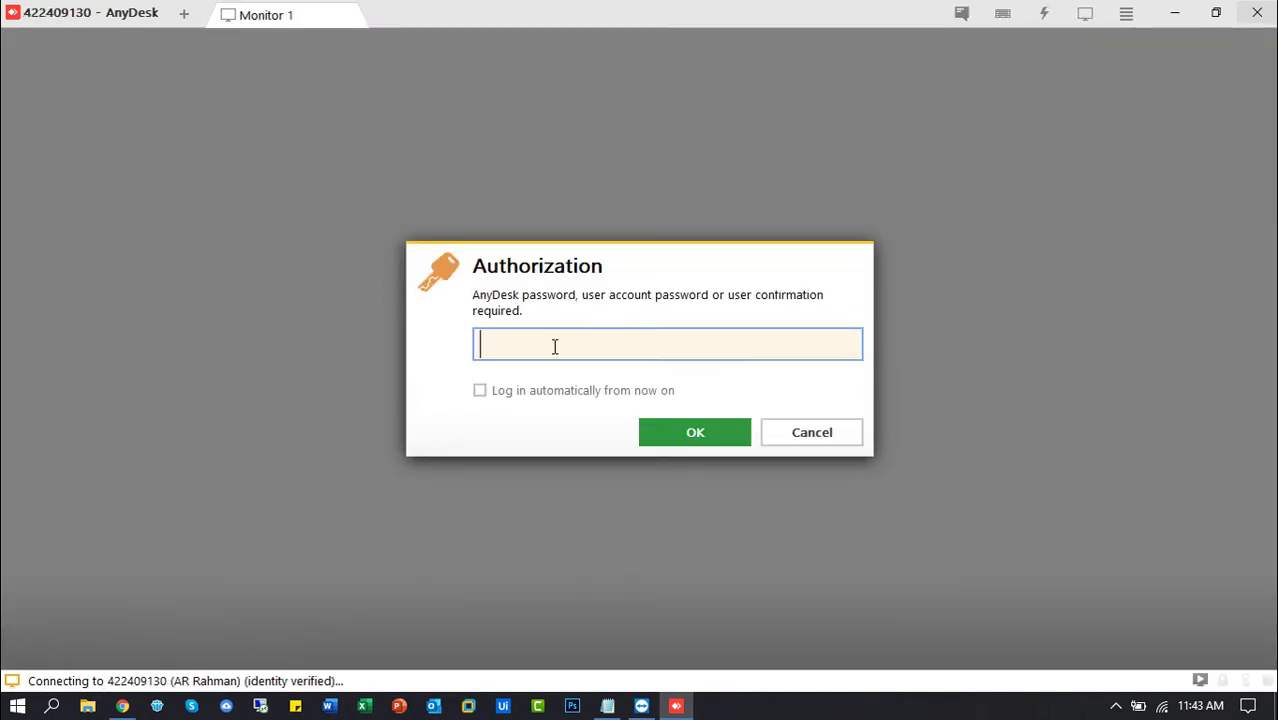
{"action": "type", "text": "•"}
{"action": "left_click", "coordinate": [699, 440]}
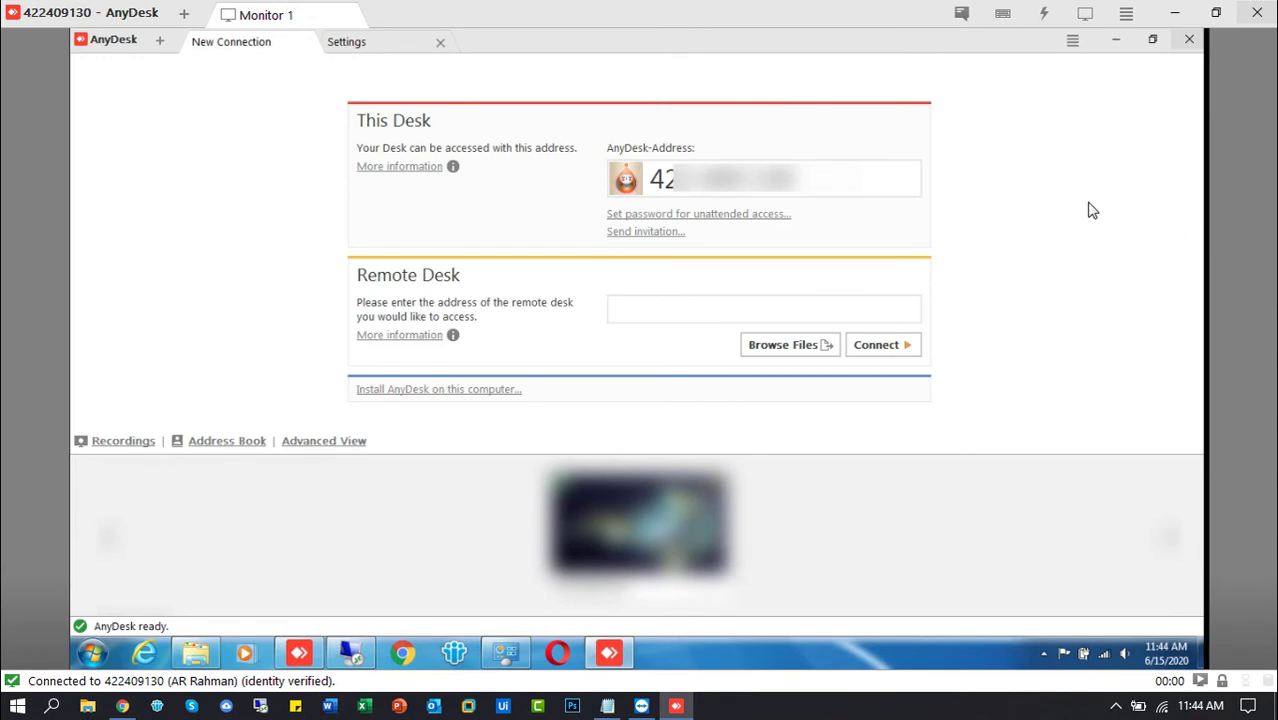
Minimize the remote AnyDesk window and browse the remote computer's drives, including the SQL 2016_Standard folder on OFFICE (D:)
{"action": "left_click", "coordinate": [1120, 42]}
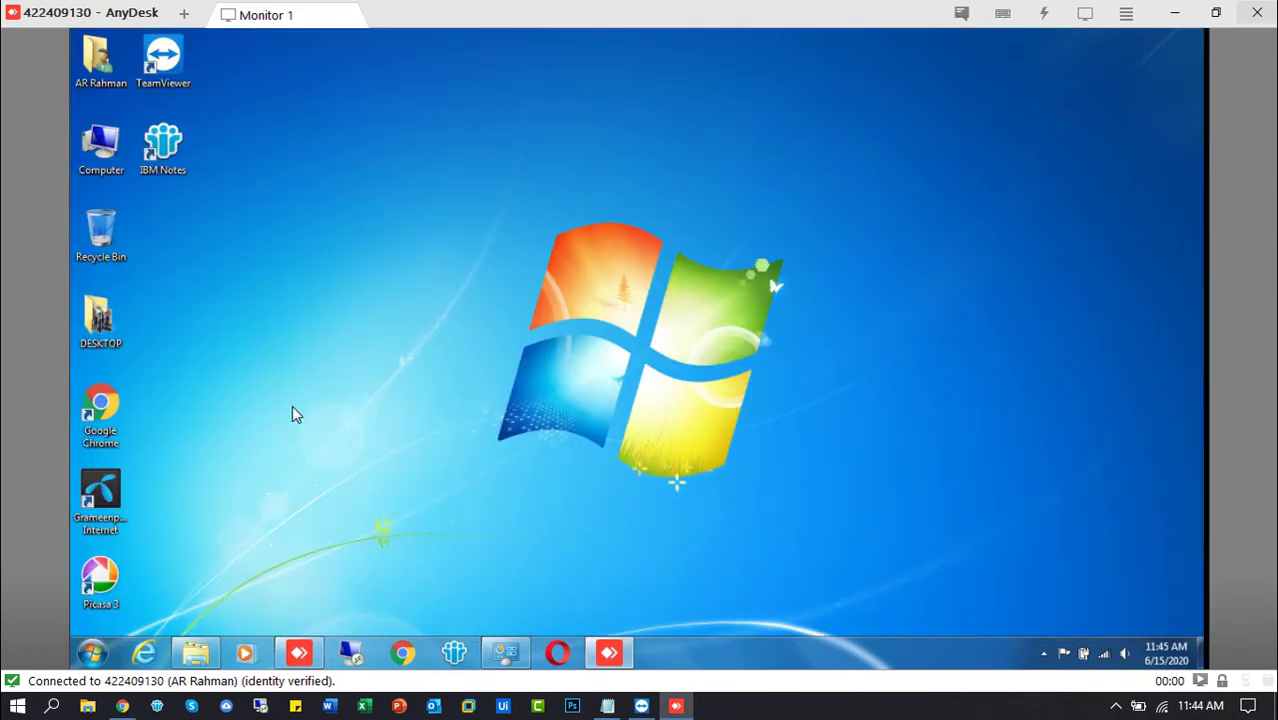
{"action": "double_click", "coordinate": [95, 160]}
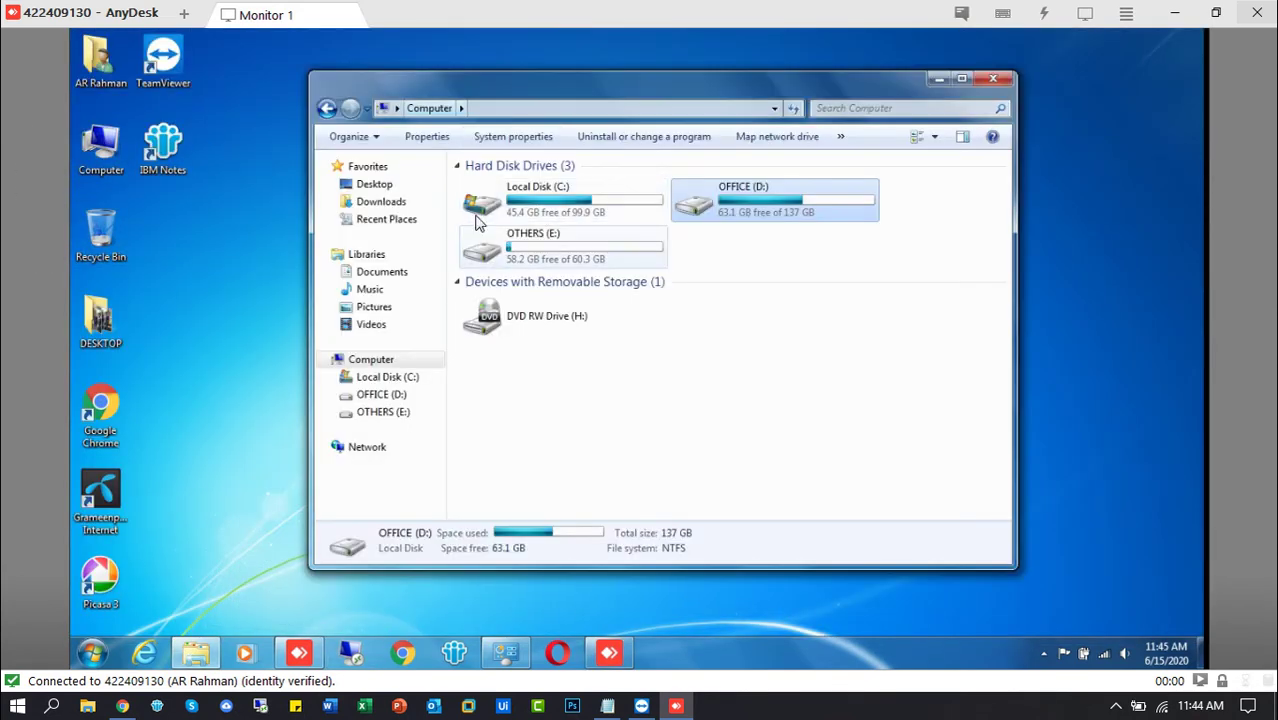
{"action": "left_click", "coordinate": [391, 380]}
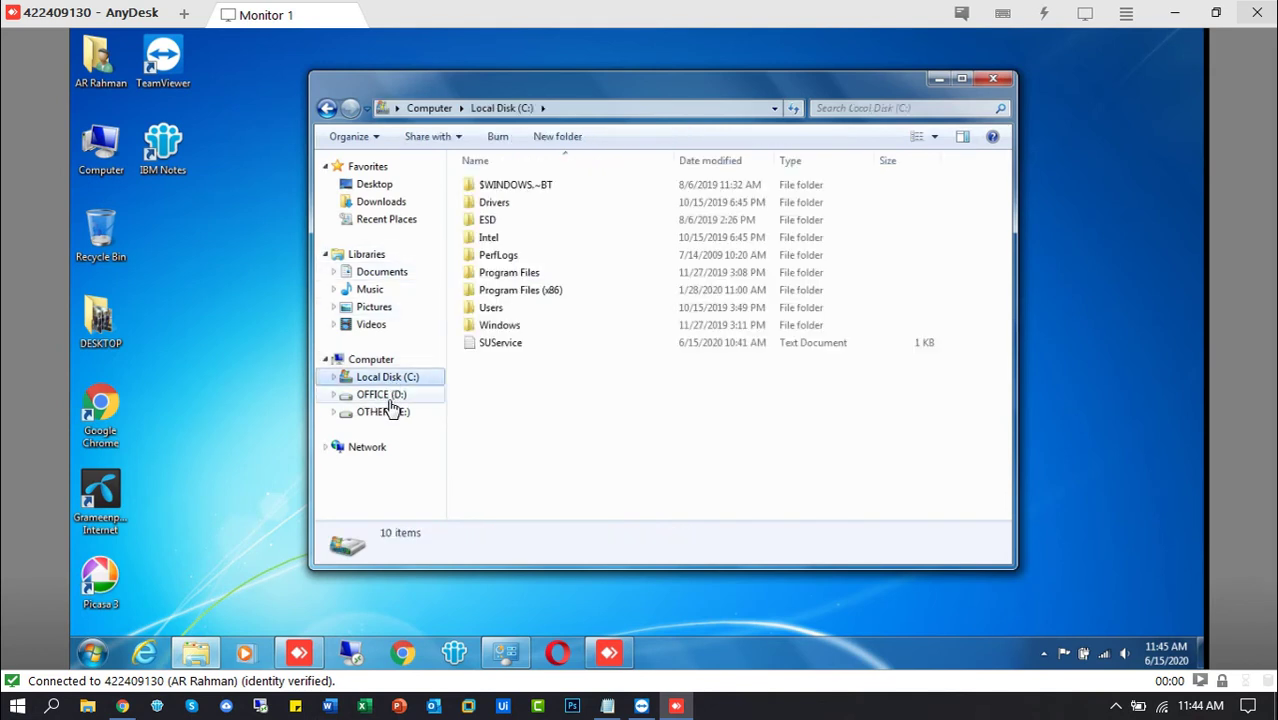
{"action": "left_click", "coordinate": [384, 396]}
{"action": "left_click", "coordinate": [390, 412]}
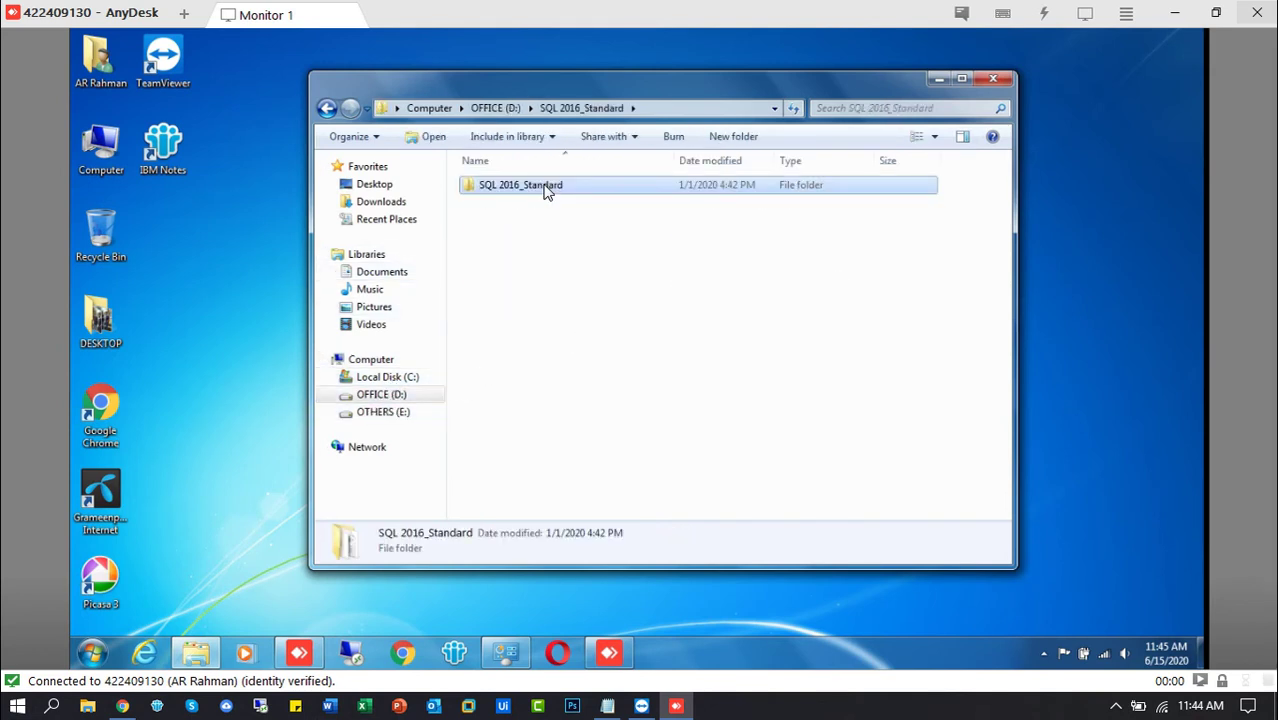
Try to add a suffix to the name of the SQL 2016_Standard subfolder on the remote D: drive
{"action": "left_click", "coordinate": [548, 188]}
{"action": "left_click", "coordinate": [566, 185]}
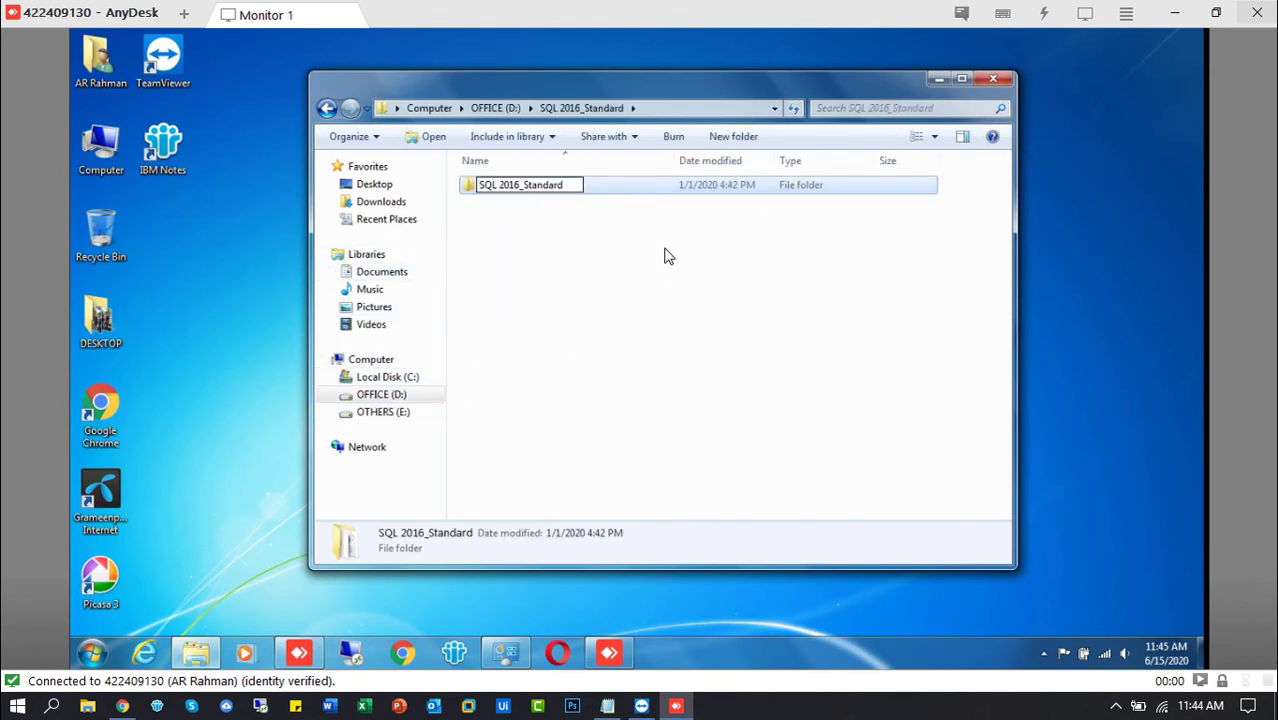
{"action": "type", "text": "_ss"}
{"action": "key", "text": "BackSpace"}
{"action": "key", "text": "BackSpace"}
{"action": "type", "text": "S"}
{"action": "key", "text": "BackSpace"}
{"action": "key", "text": "Return"}
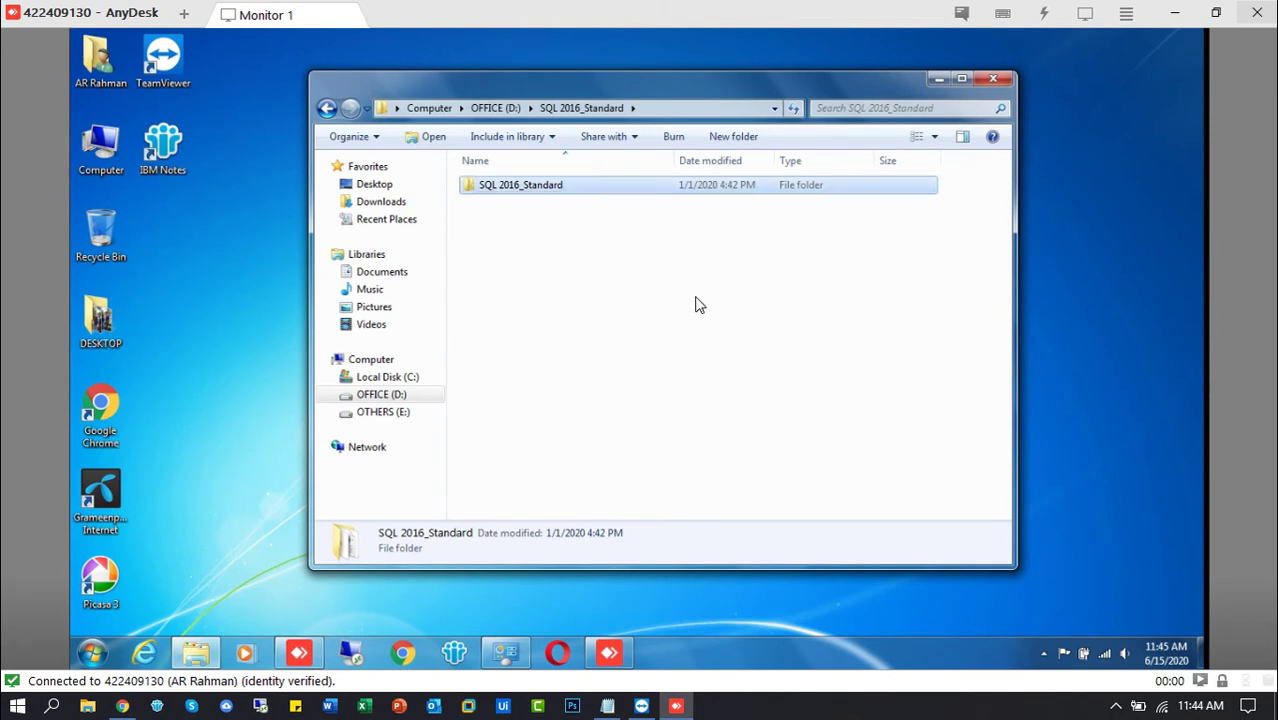
Close the remote file window and create a new text document on the remote desktop, keeping its default name
{"action": "left_click", "coordinate": [994, 79]}
{"action": "right_click", "coordinate": [270, 221]}
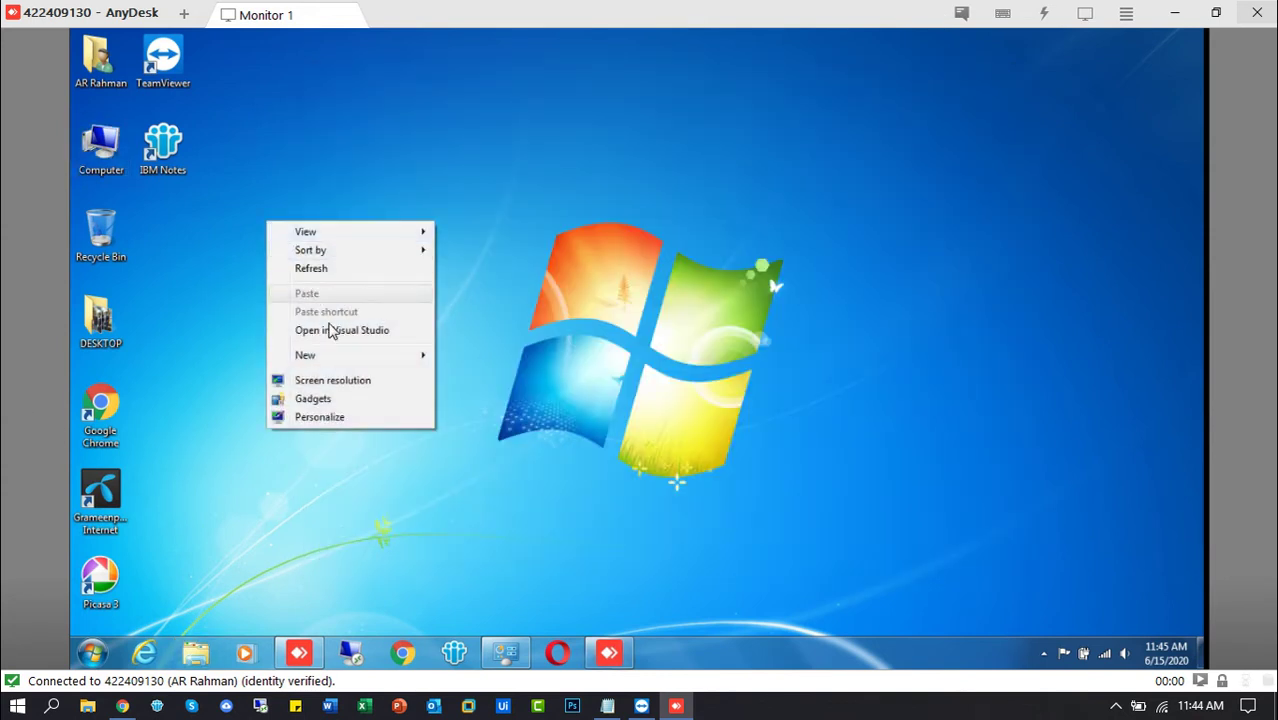
{"action": "mouse_move", "coordinate": [370, 360]}
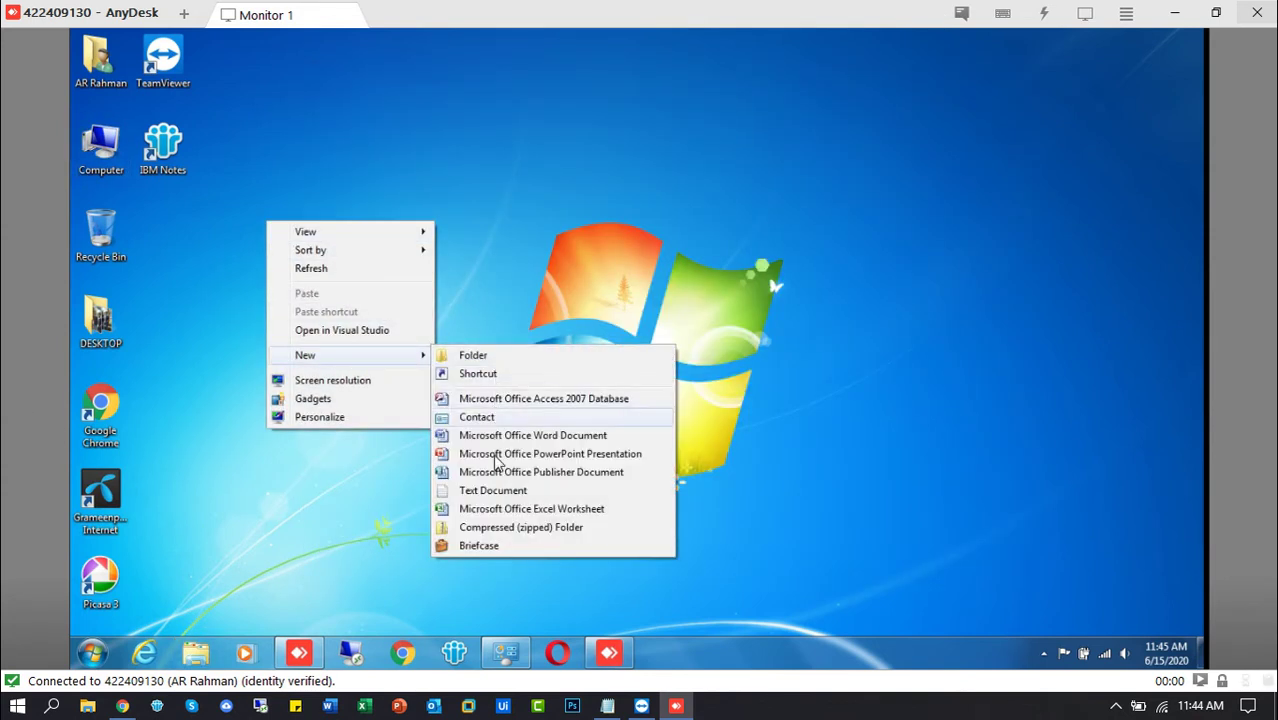
{"action": "left_click", "coordinate": [492, 490]}
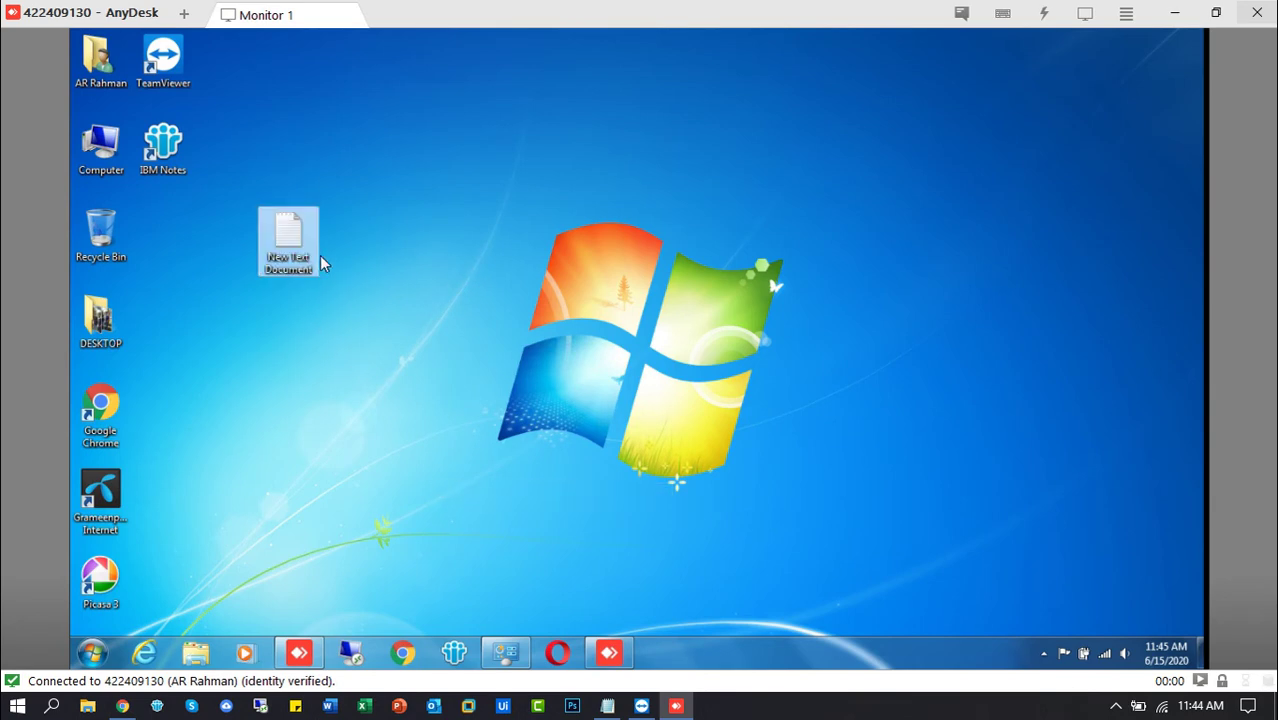
{"action": "left_click", "coordinate": [290, 250]}
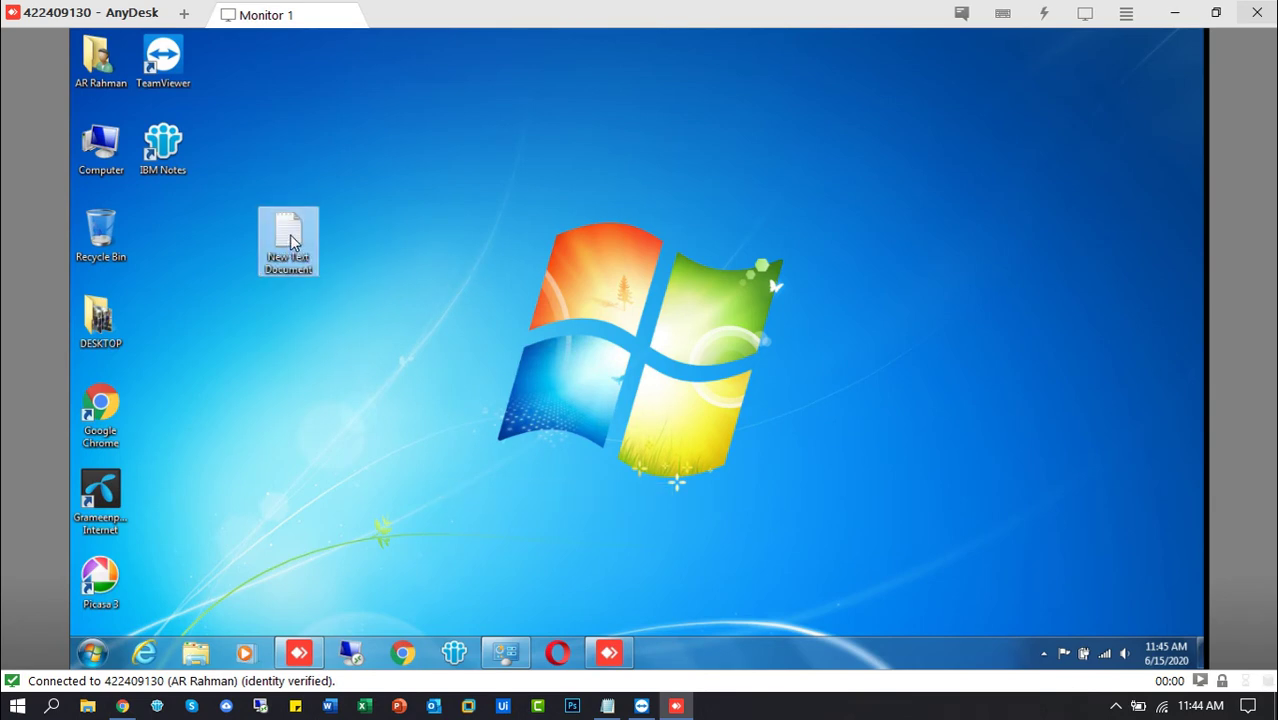
Open the new text document and enter "Hello Friends," followed by "How are you" on the next line
{"action": "double_click", "coordinate": [290, 242]}
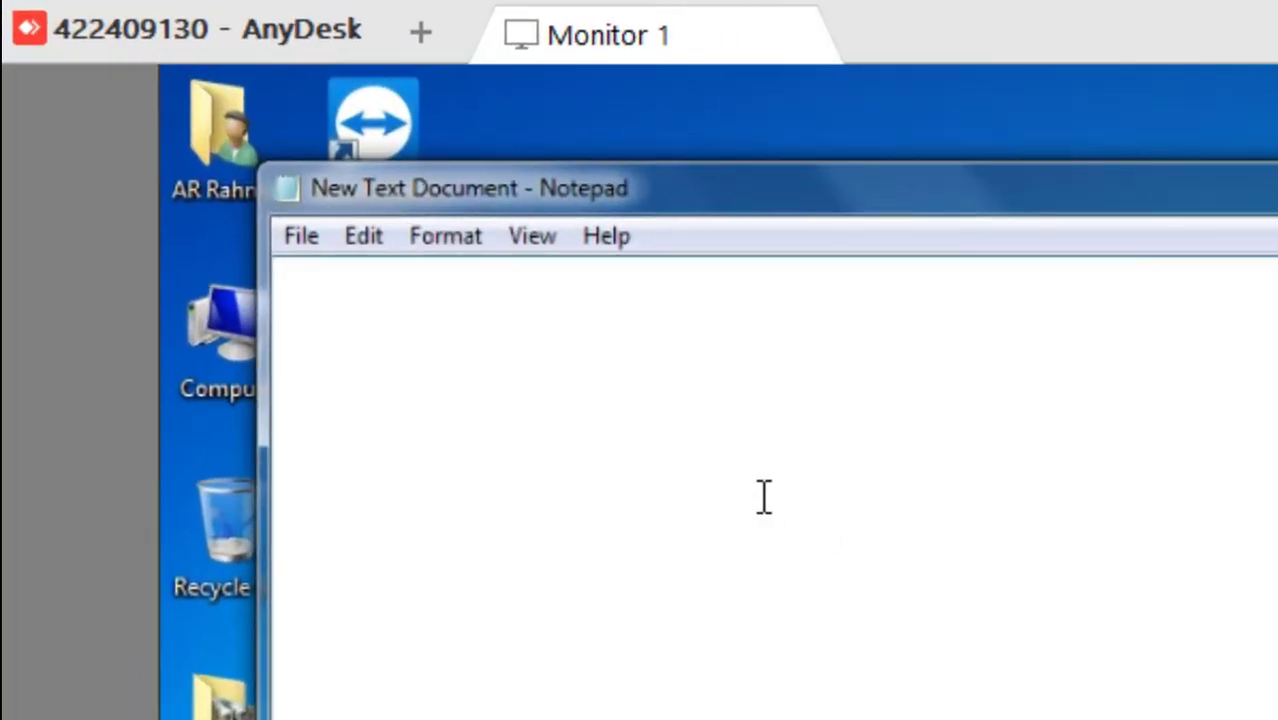
{"action": "type", "text": "Hello Fr"}
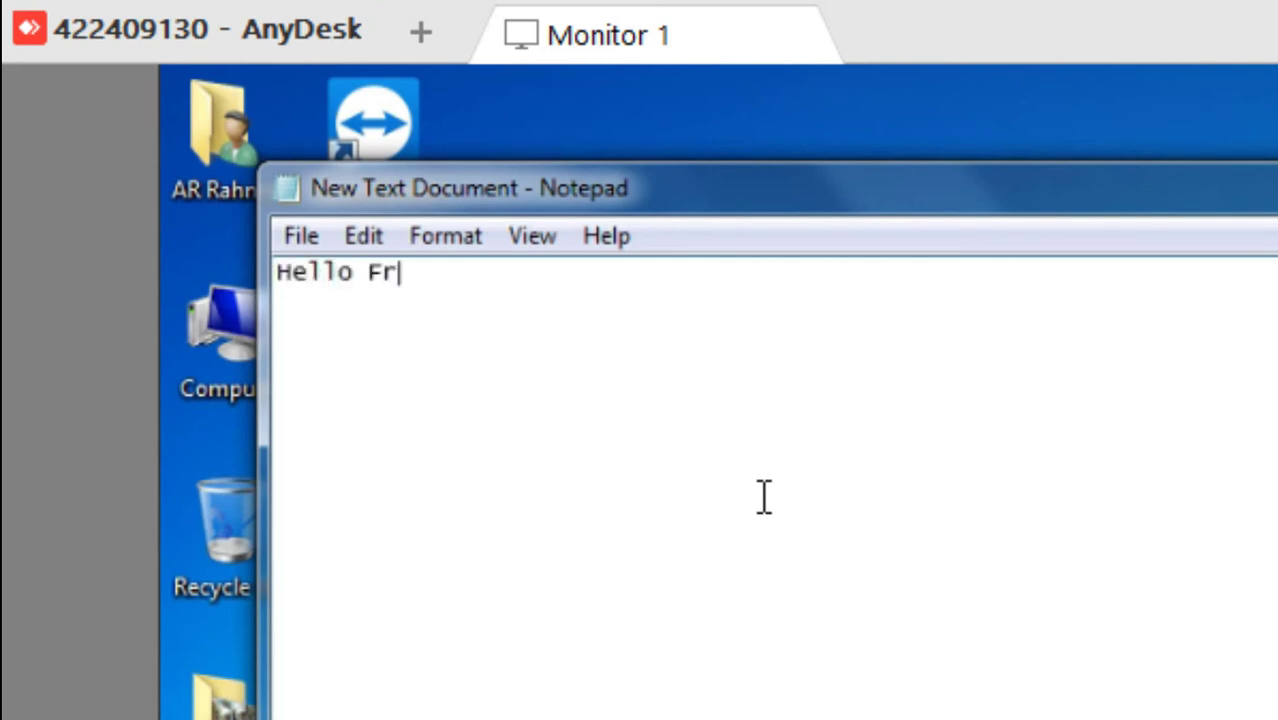
{"action": "type", "text": "iends,"}
{"action": "key", "text": "Return"}
{"action": "type", "text": "How are you"}
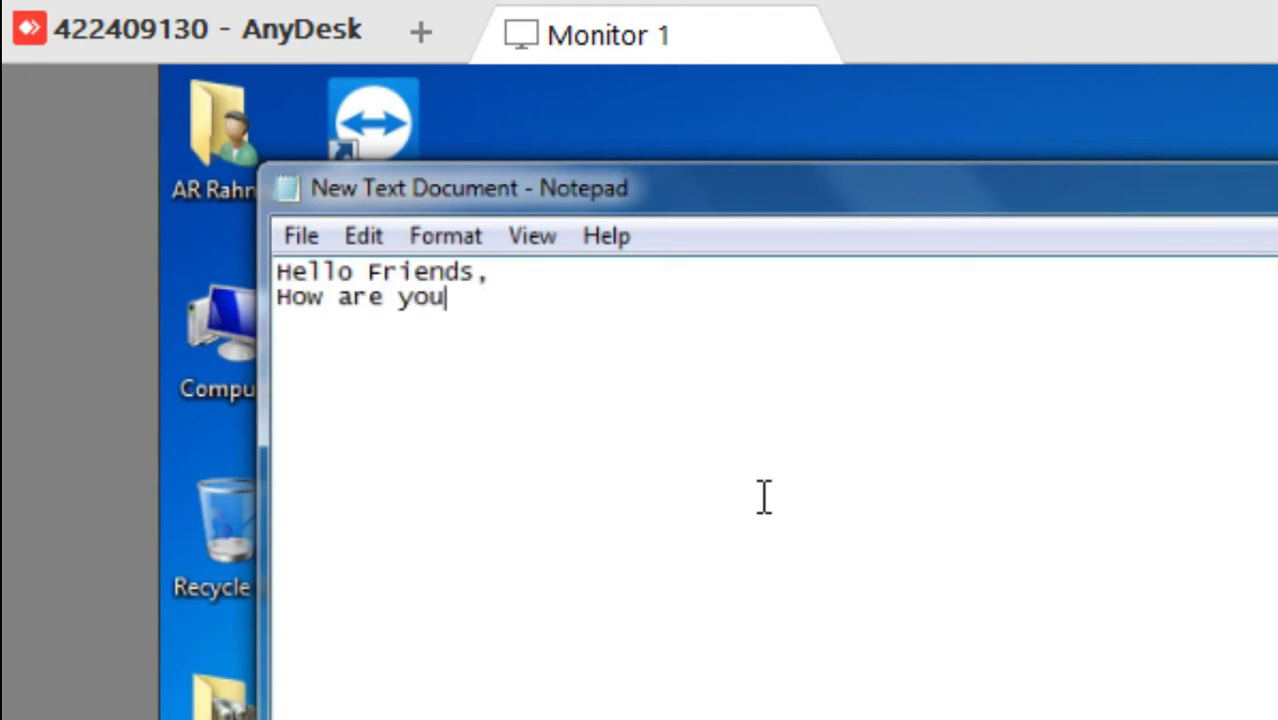
Add a question mark after "How are you" and insert a blank line below "Hello Friends,"
{"action": "type", "text": "?"}
{"action": "left_click", "coordinate": [553, 273]}
{"action": "key", "text": "Return"}
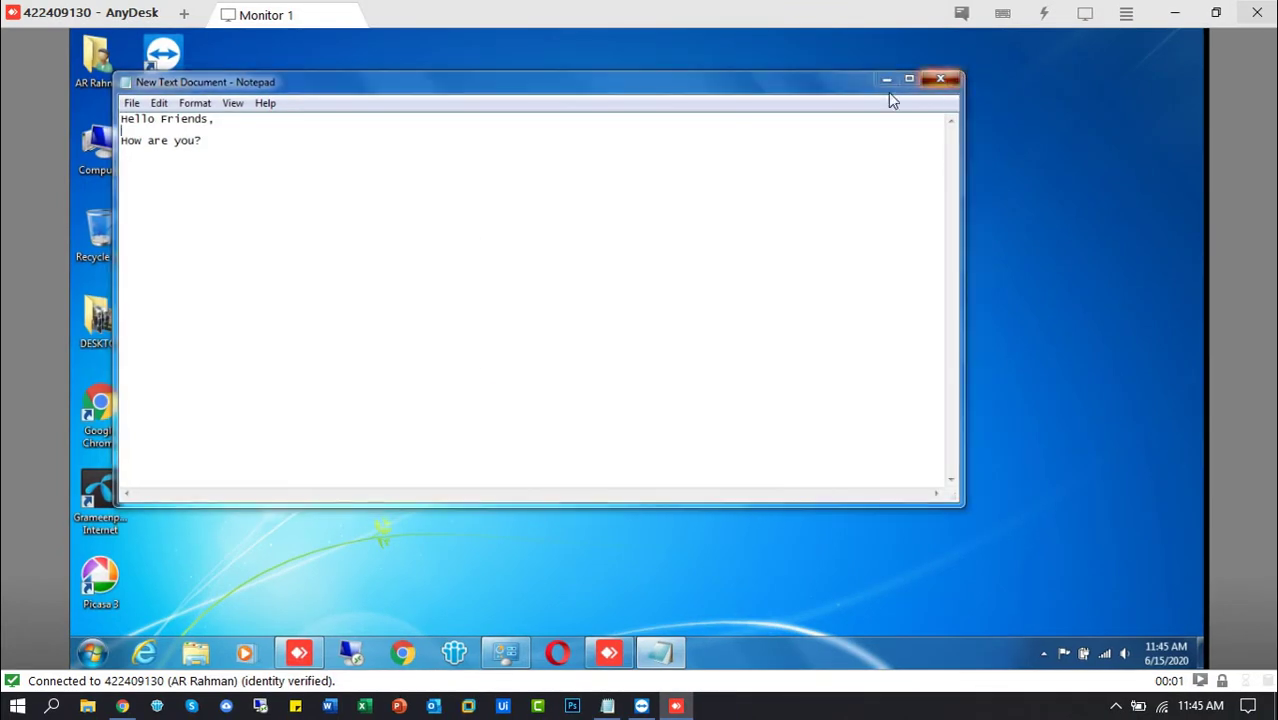
Close the text document without saving its changes and move its icon next to the Recycle Bin on the remote desktop
{"action": "left_click", "coordinate": [940, 78]}
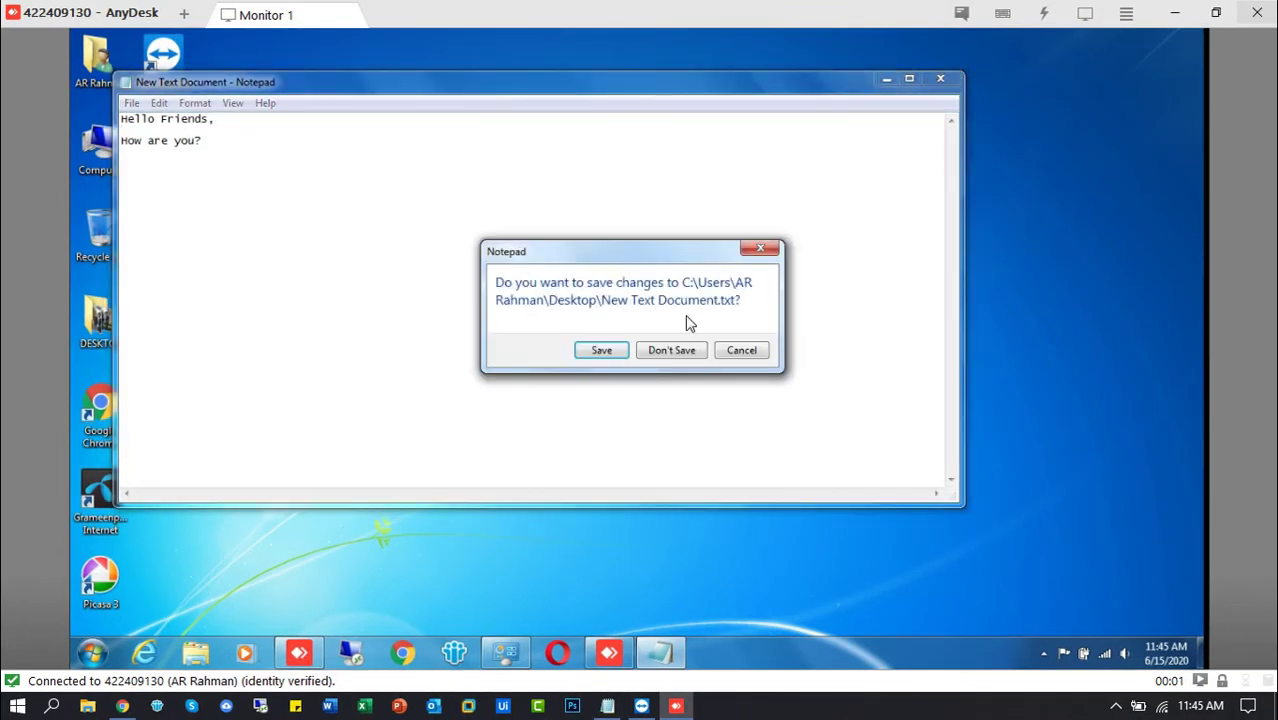
{"action": "left_click", "coordinate": [685, 352]}
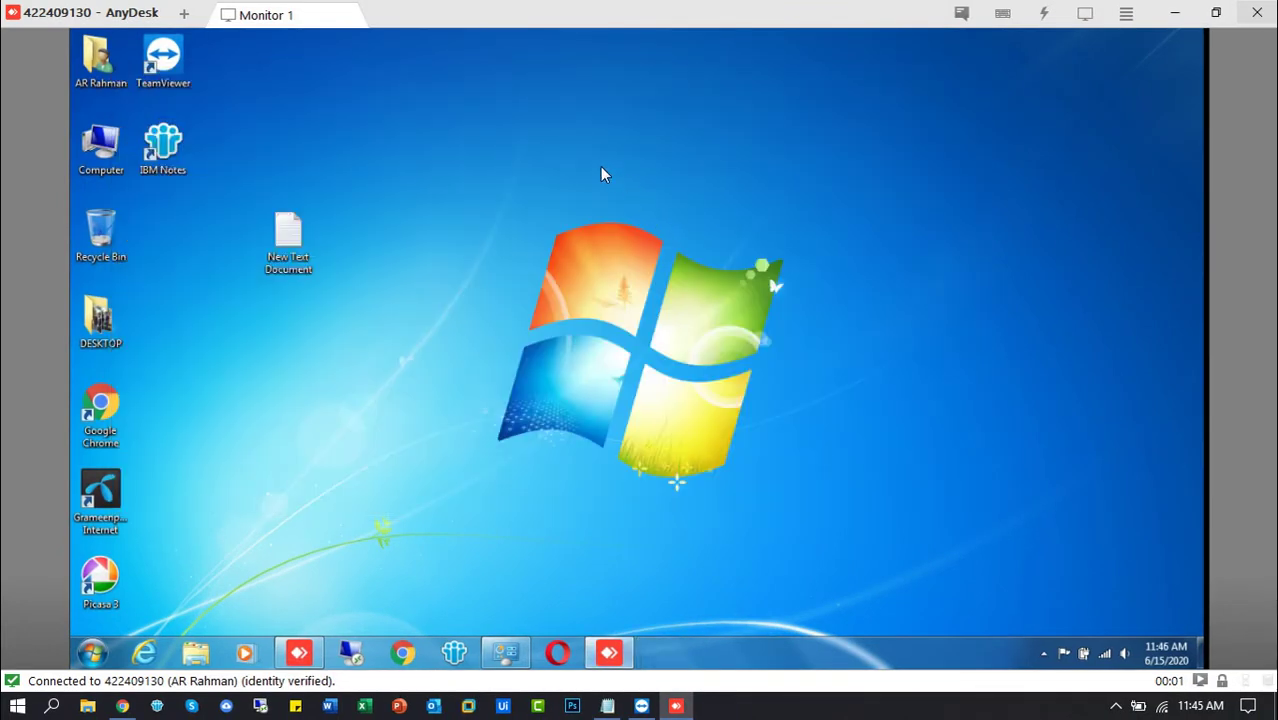
{"action": "left_click_drag", "start_coordinate": [288, 240], "coordinate": [142, 240]}
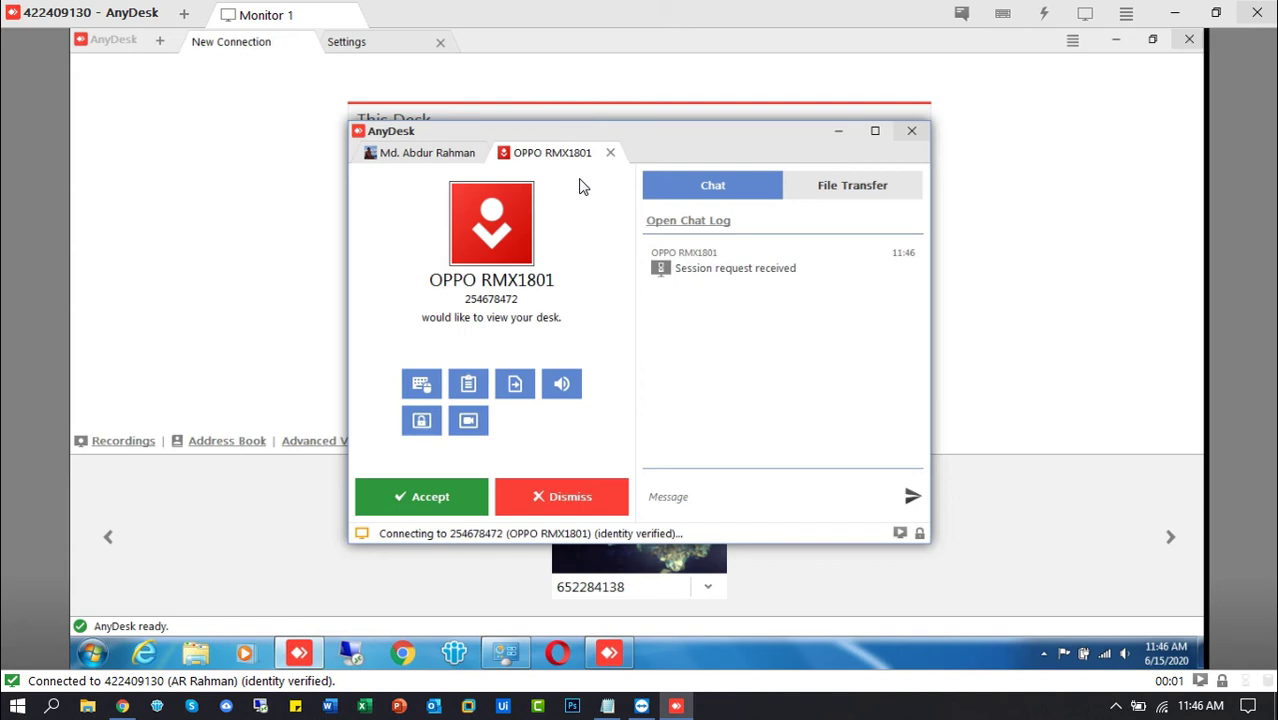
Accept the OPPO RMX1801 session request on the remote computer and minimize both remote AnyDesk windows
{"action": "left_click", "coordinate": [431, 500]}
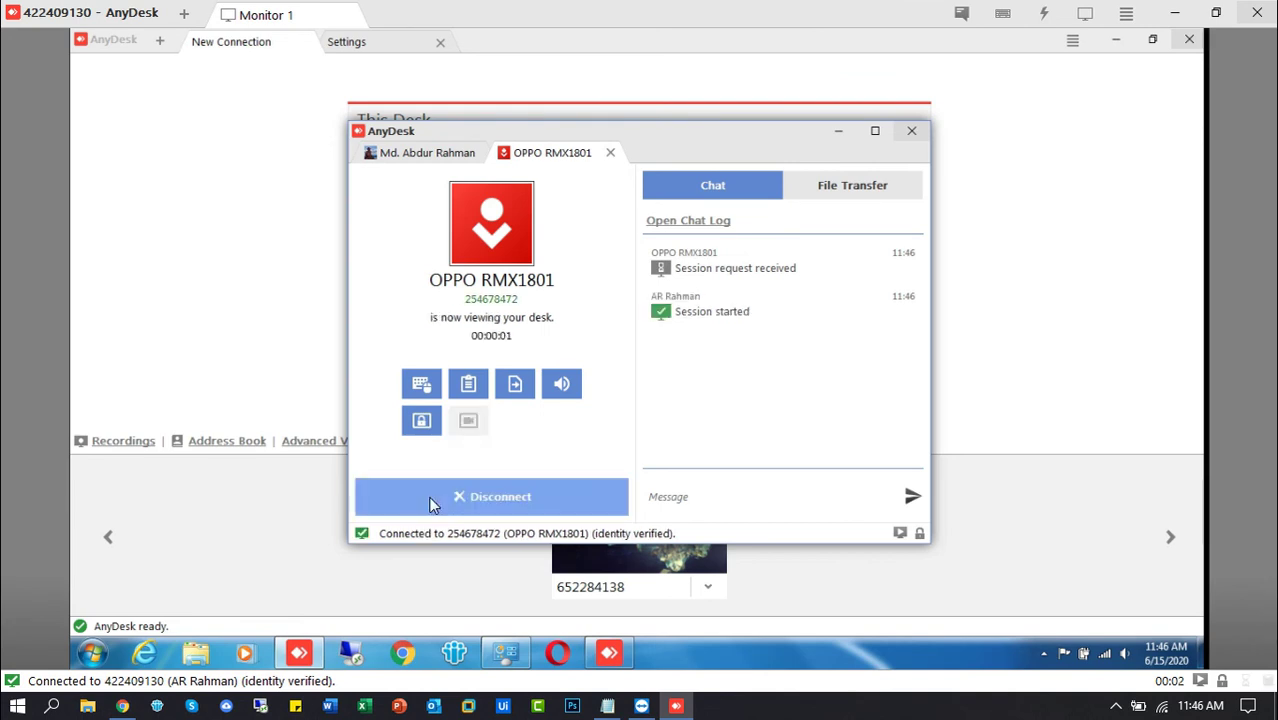
{"action": "left_click", "coordinate": [839, 135]}
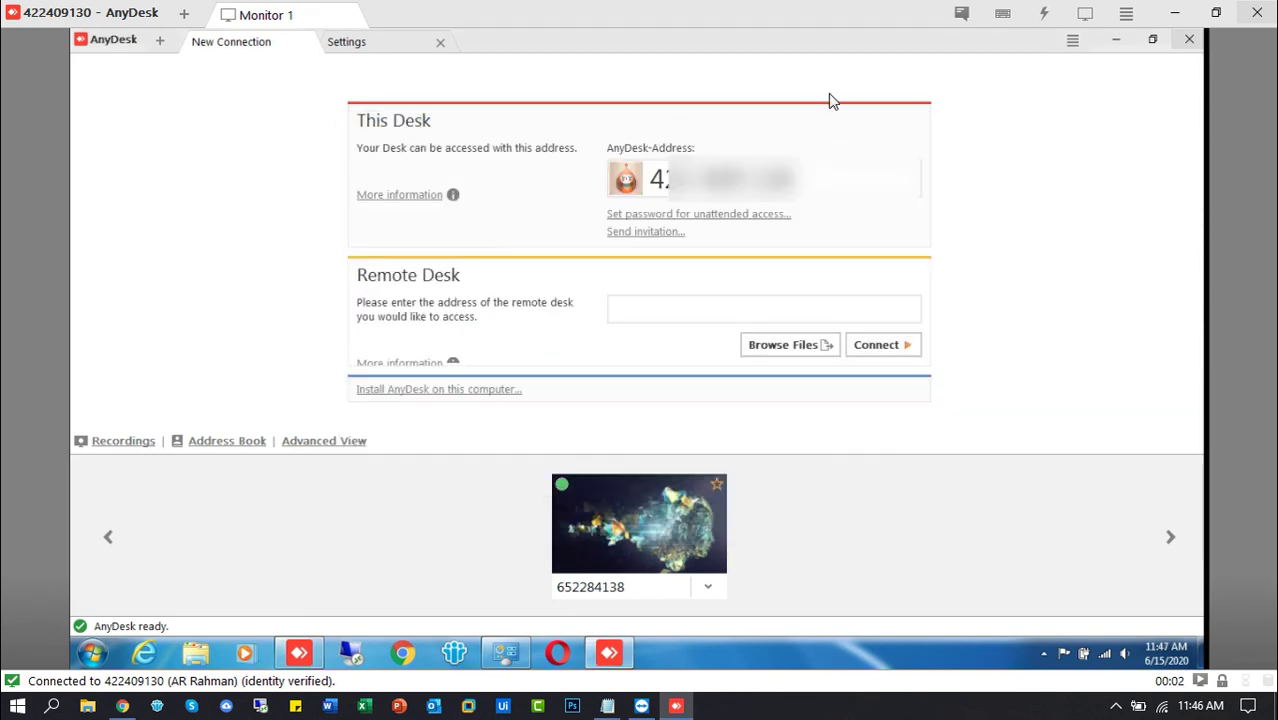
{"action": "left_click", "coordinate": [1117, 41]}
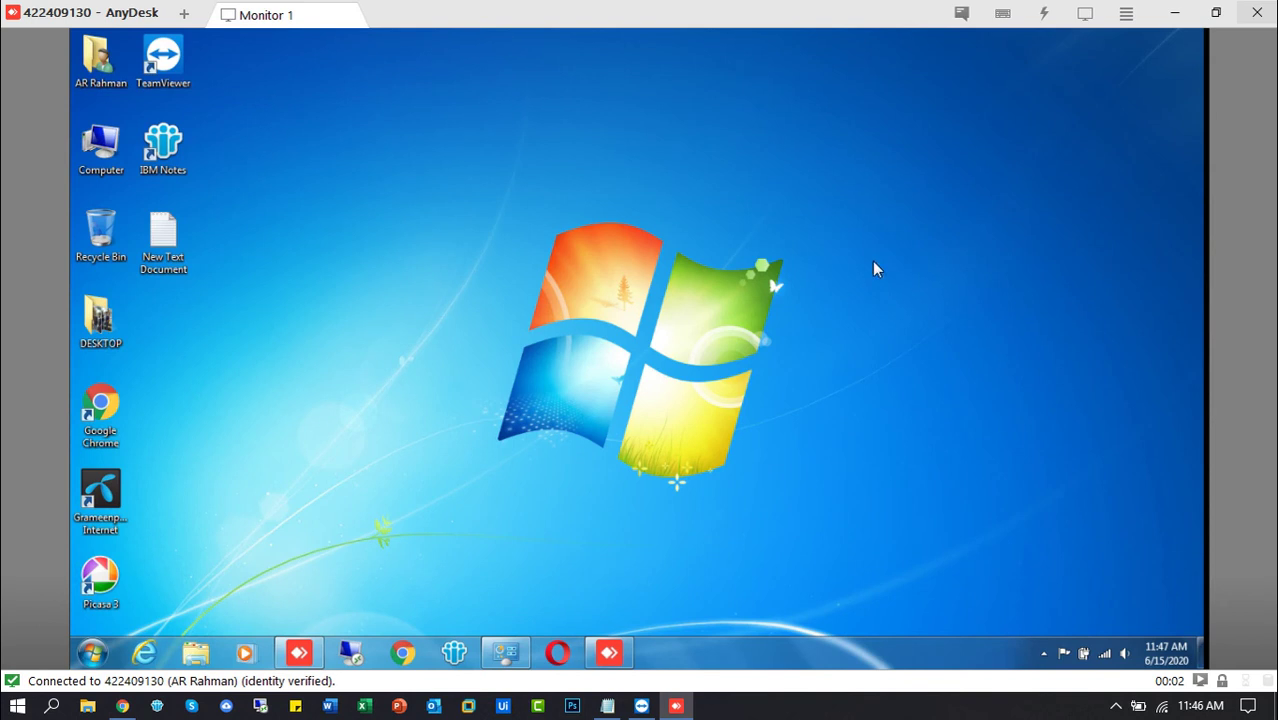